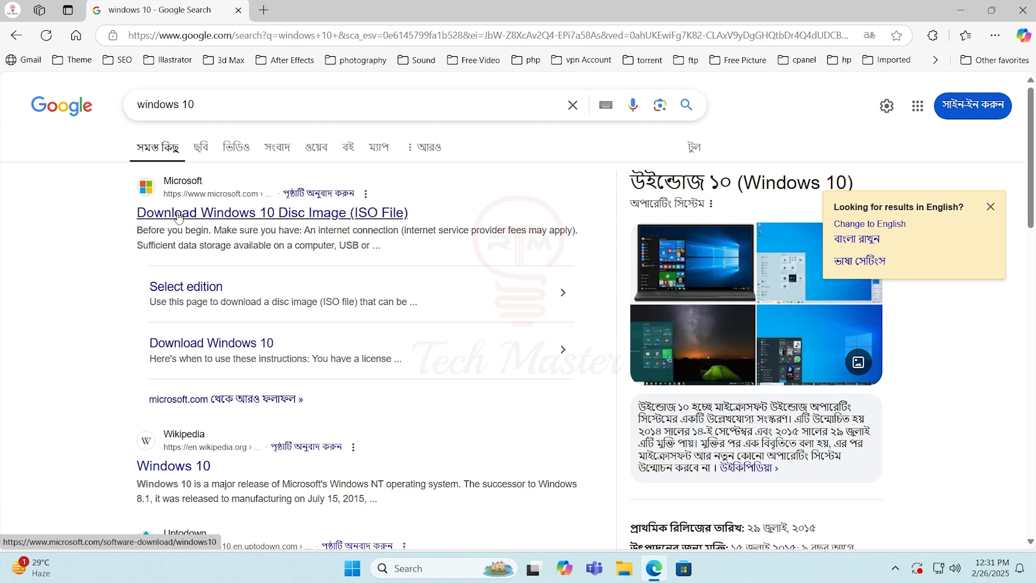
Open Microsoft's Windows 10 disc image page from the search results and download the installation media creation tool
click(197, 216)
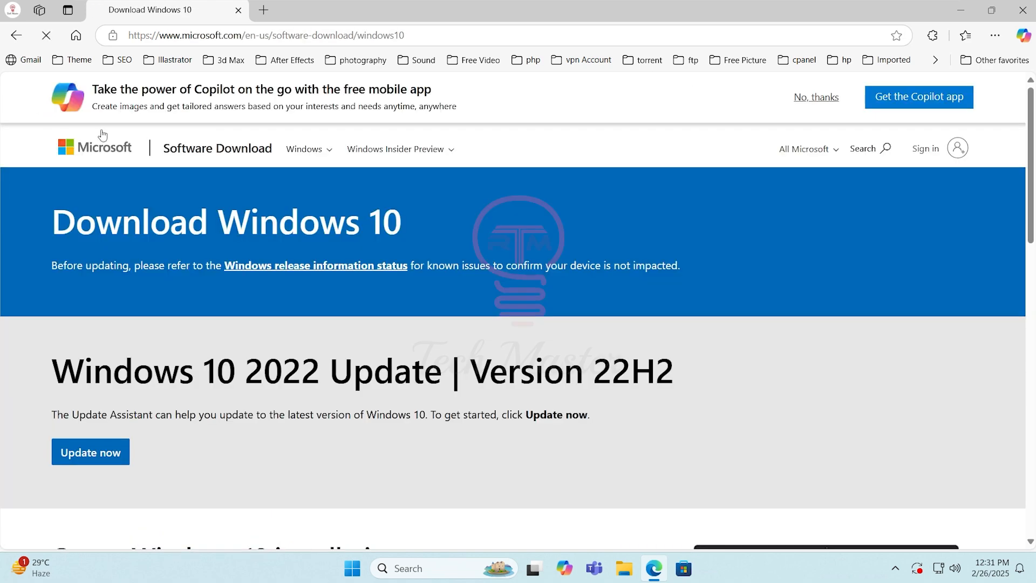
scroll(50, 239, down, 5)
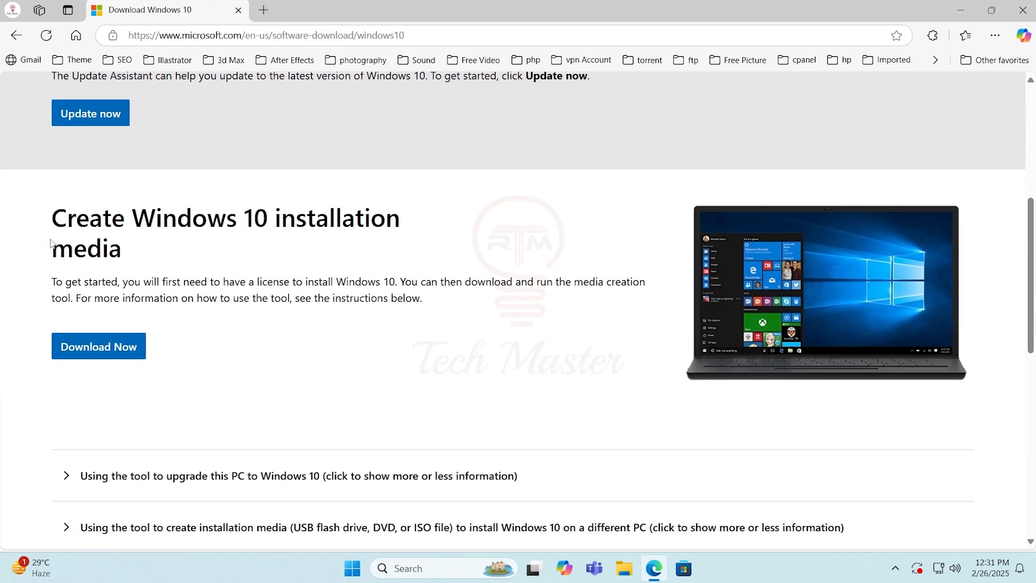
drag(49, 218, 212, 261)
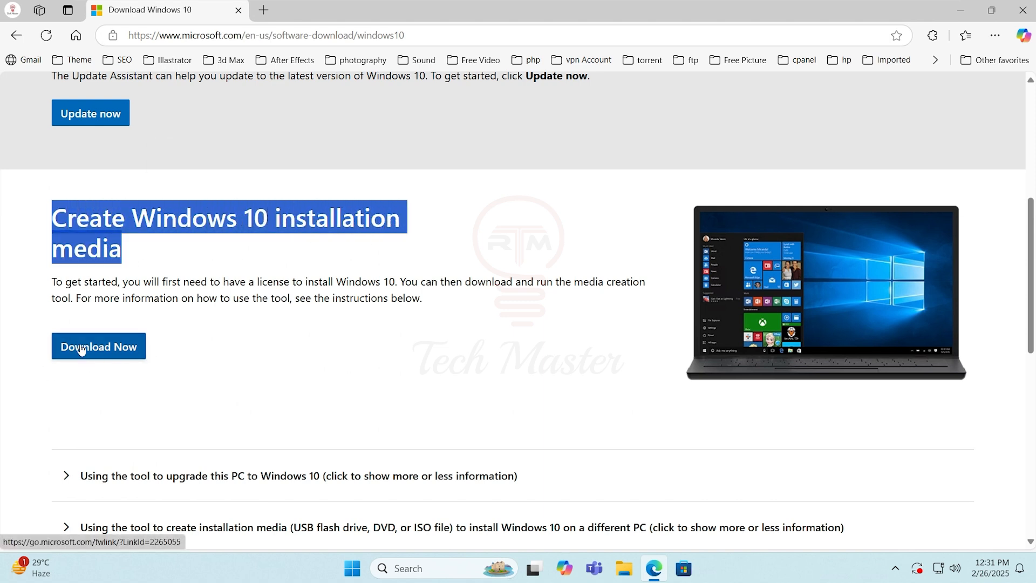
click(100, 352)
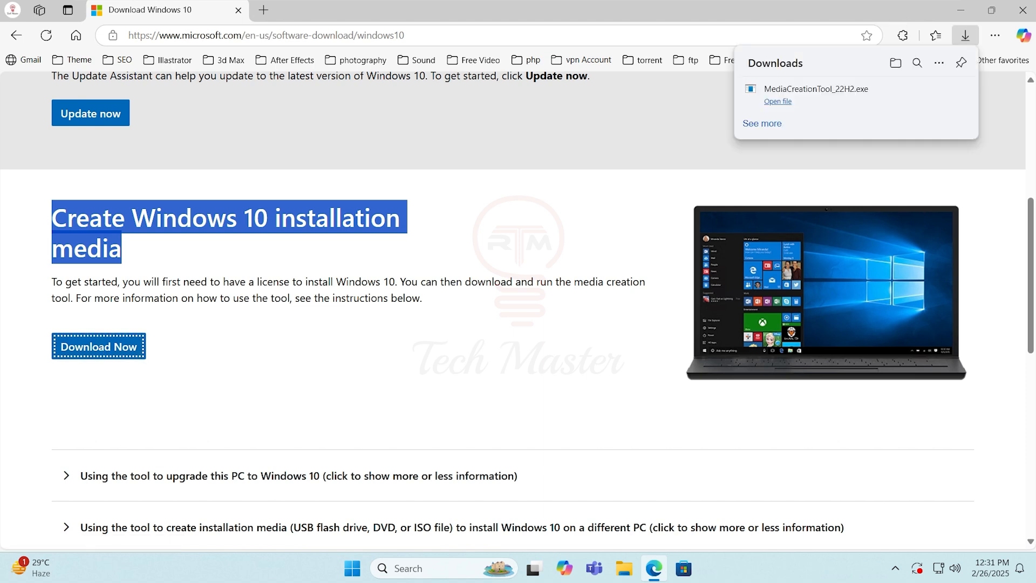
Run MediaCreationTool_22H2 from the Downloads folder with permission to make changes, and accept the license terms
click(896, 65)
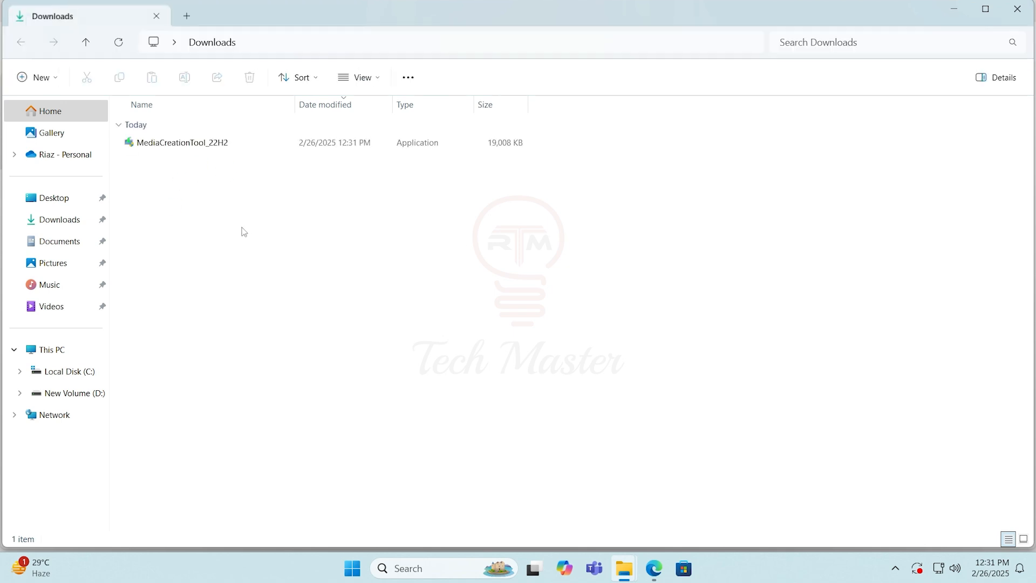
click(148, 146)
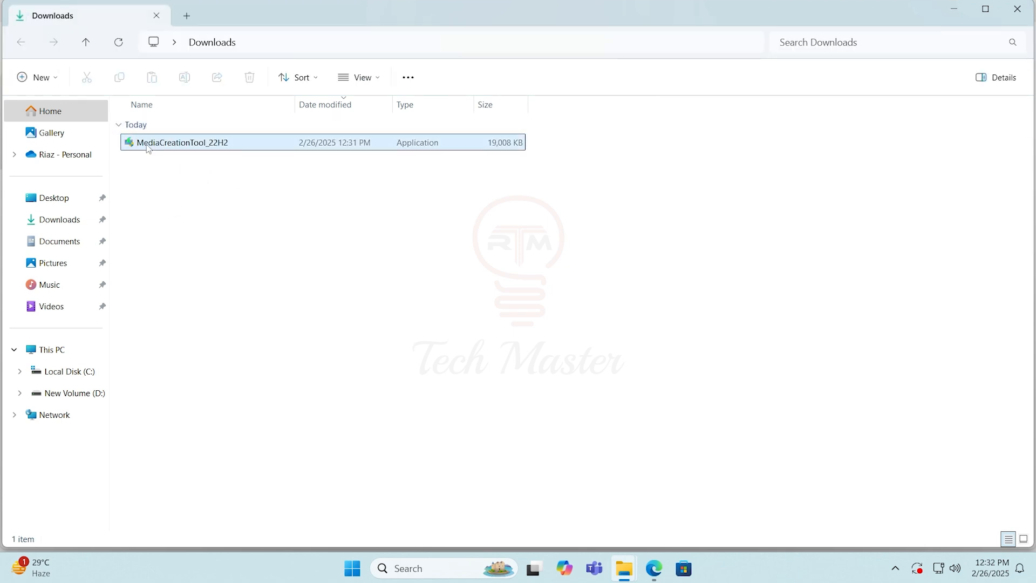
double_click(149, 145)
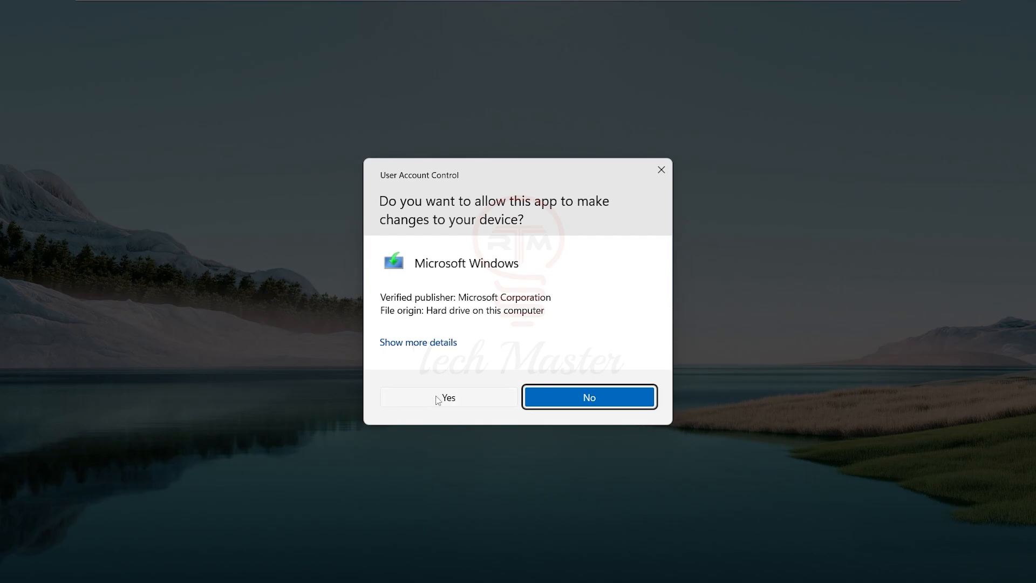
click(440, 398)
scroll(512, 294, down, 5)
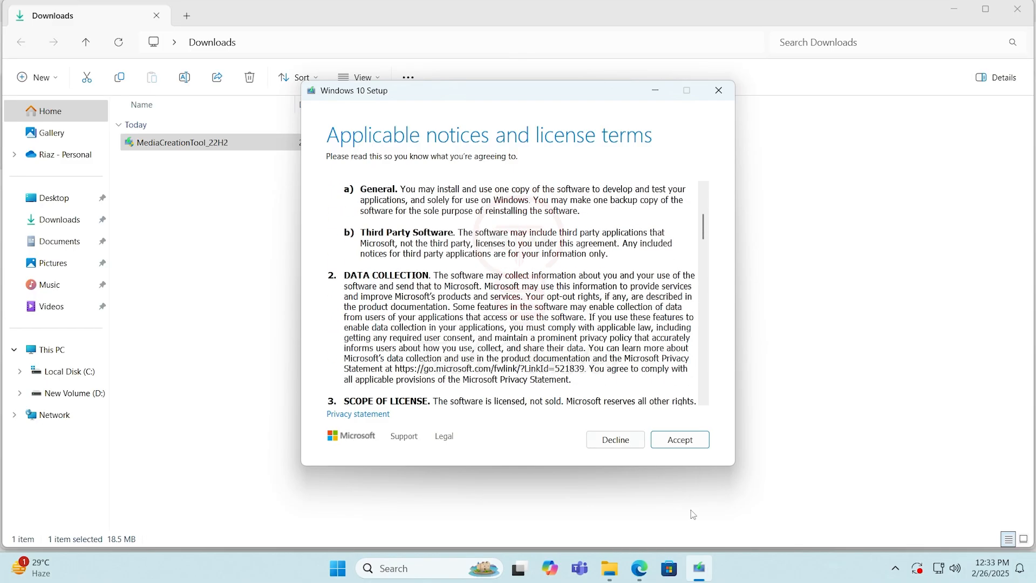
click(680, 440)
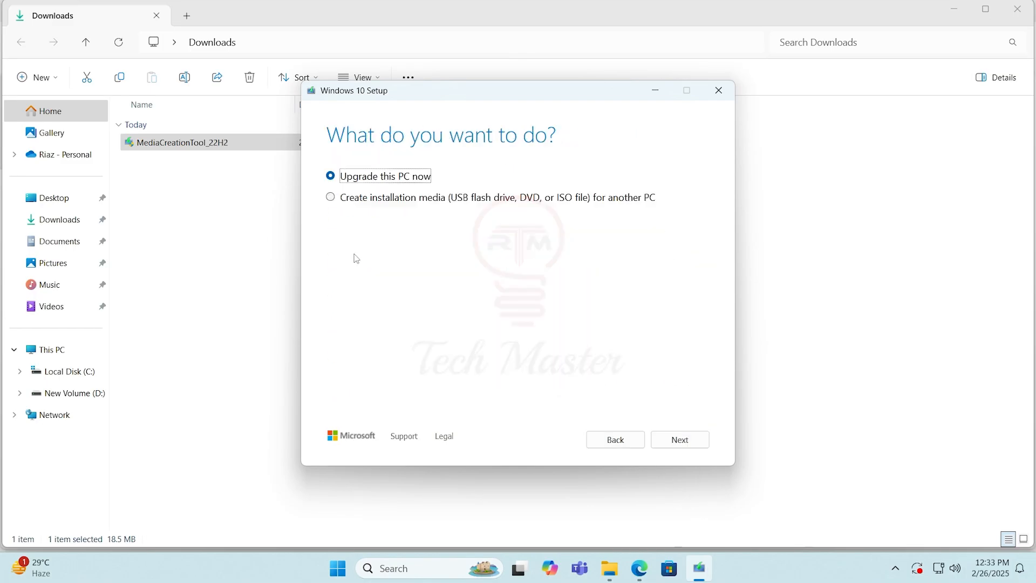
Choose to create installation media for another PC with the recommended language, edition and architecture, as an ISO file
click(330, 198)
click(695, 445)
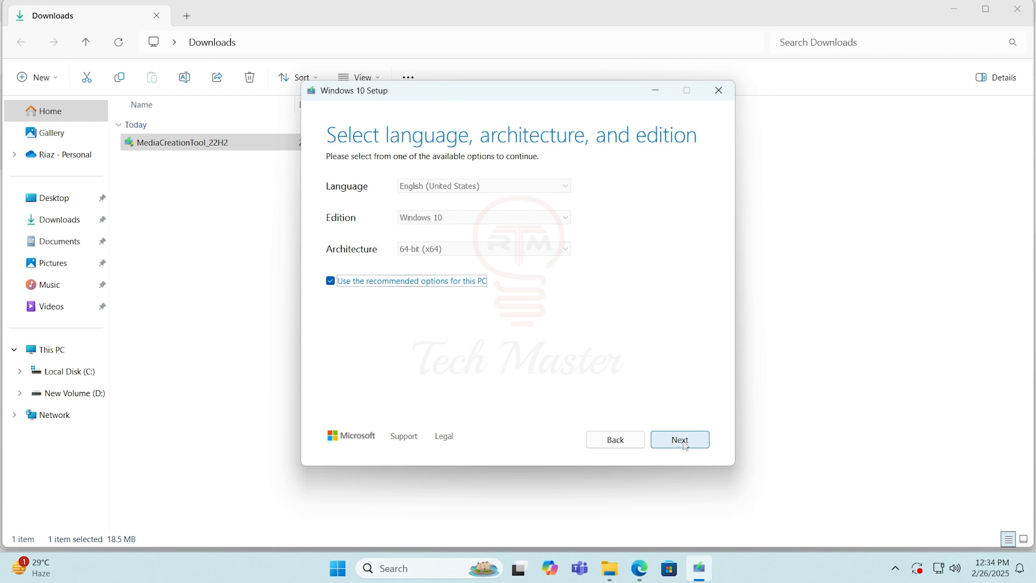
click(681, 441)
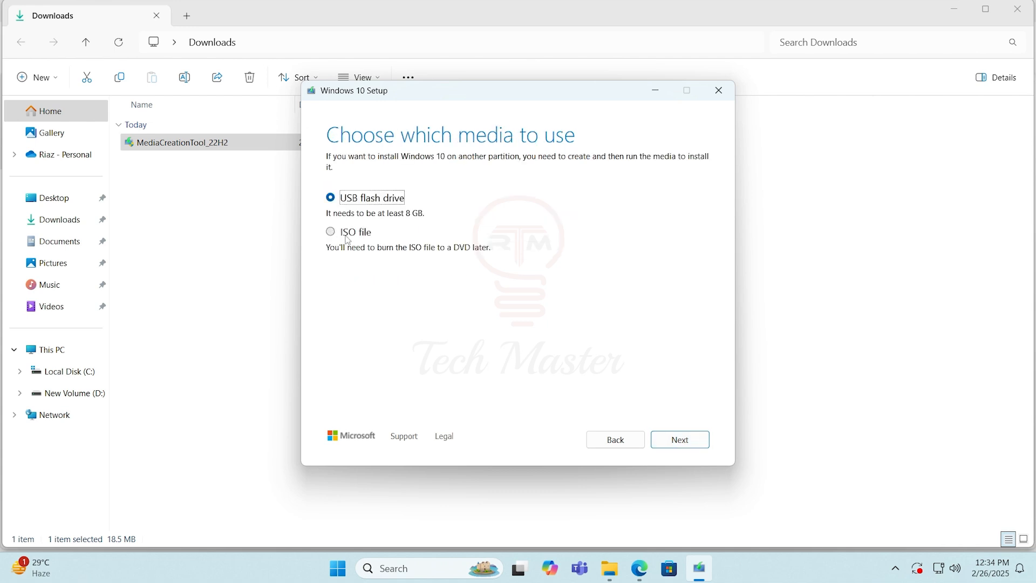
click(331, 233)
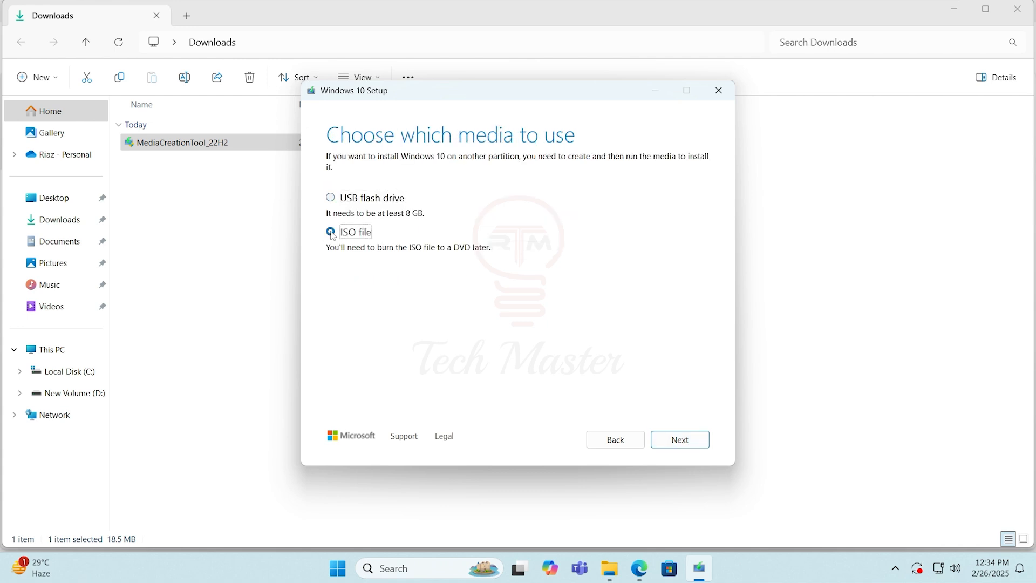
click(688, 442)
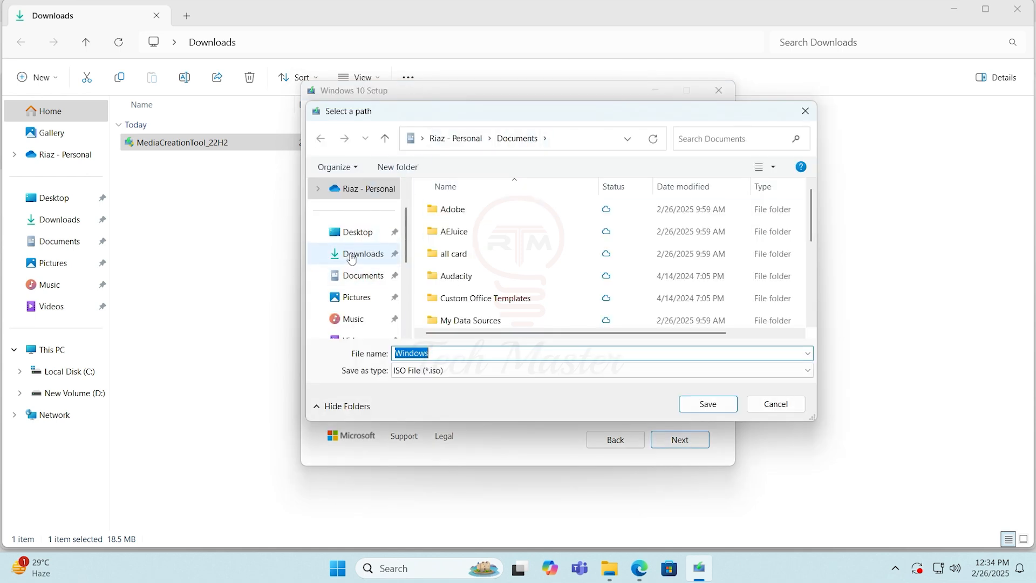
Save the ISO file in the Downloads folder under the name Windows 10
click(351, 259)
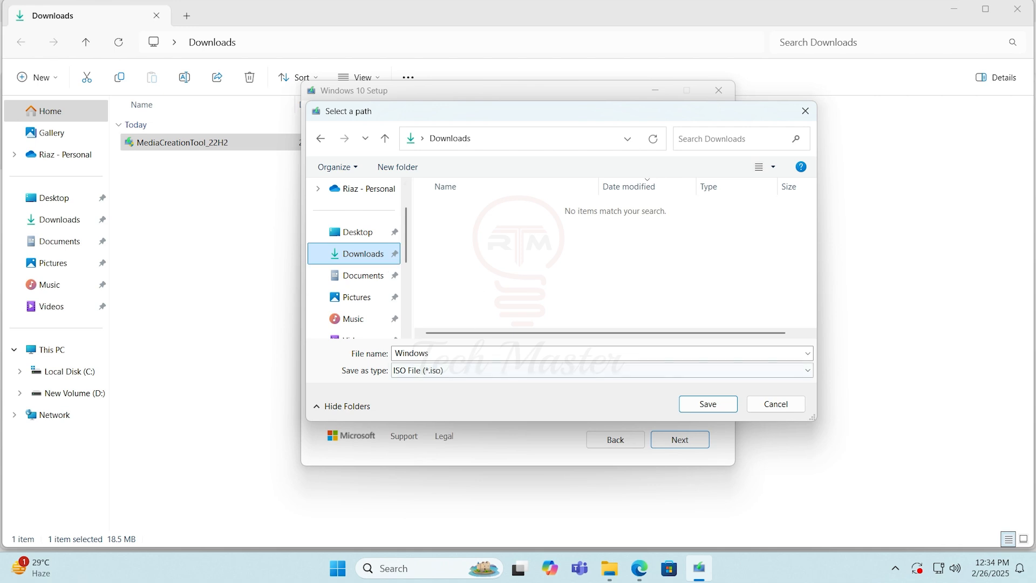
click(432, 354)
click(433, 354)
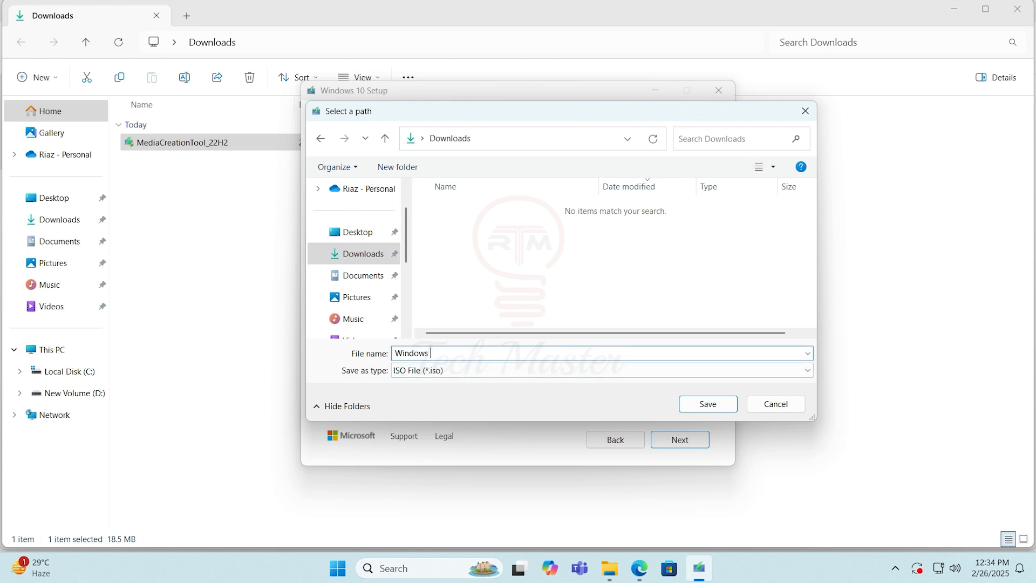
click(717, 406)
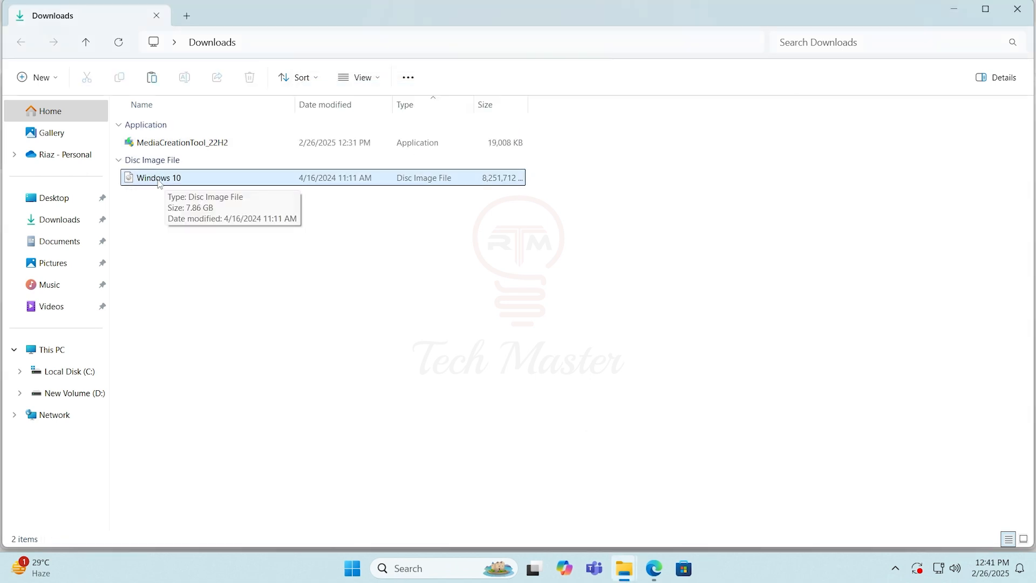
click(180, 264)
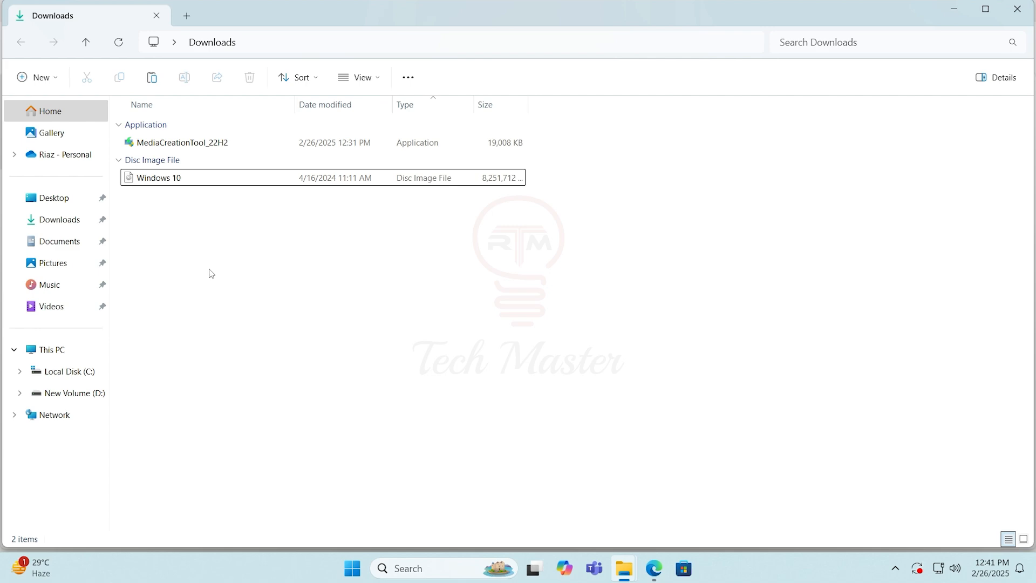
Switch to Edge, search for winrar in a new tab and download WinRAR x64 (64 bit) 7.10 from rarlab.com
click(654, 569)
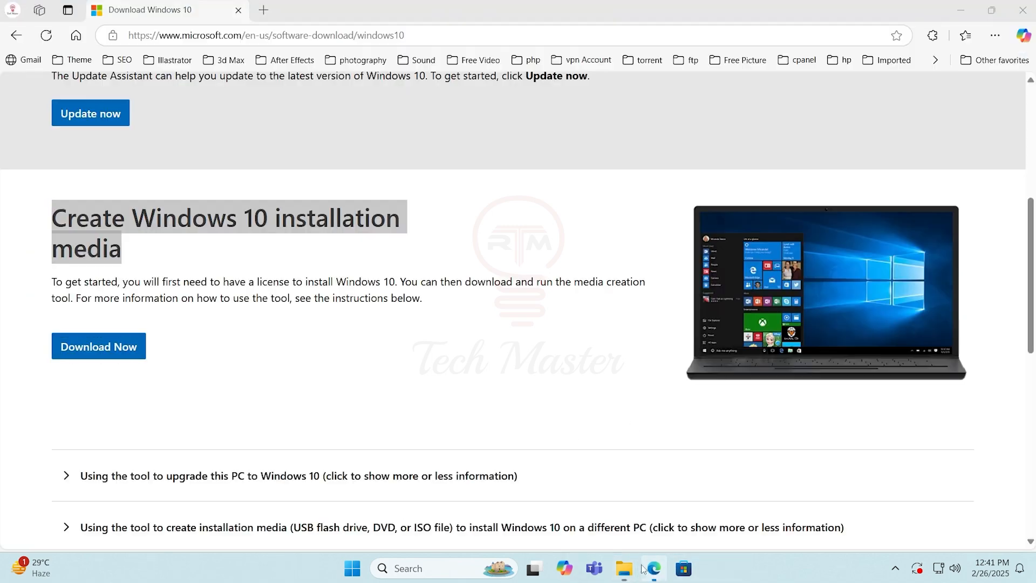
click(264, 9)
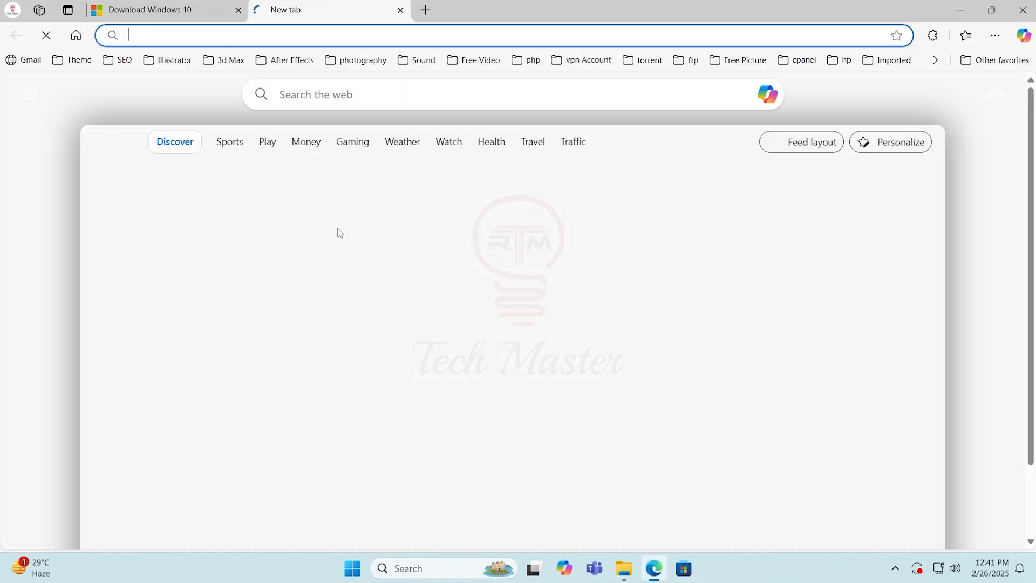
text(winrar)
key(Return)
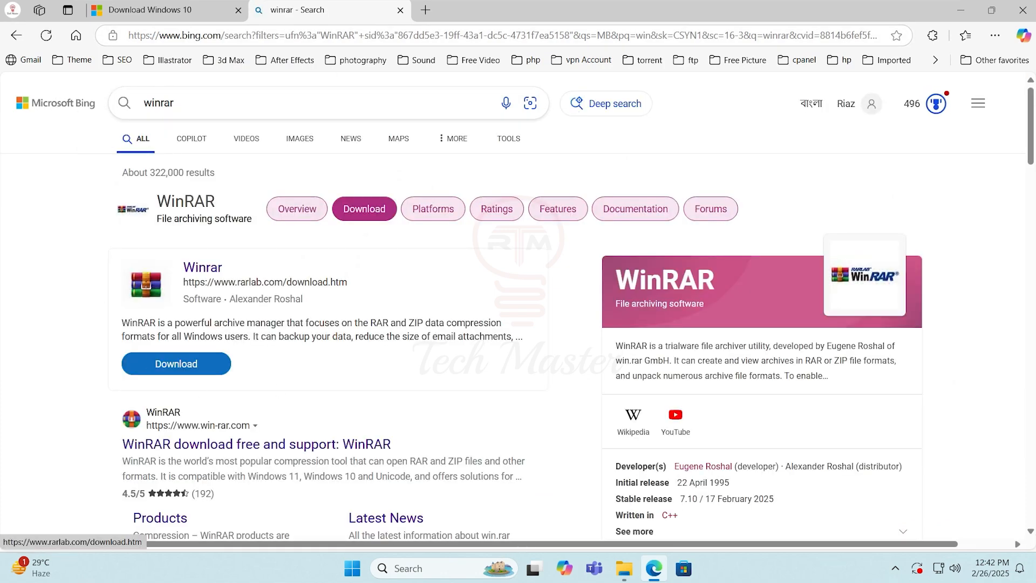
click(202, 273)
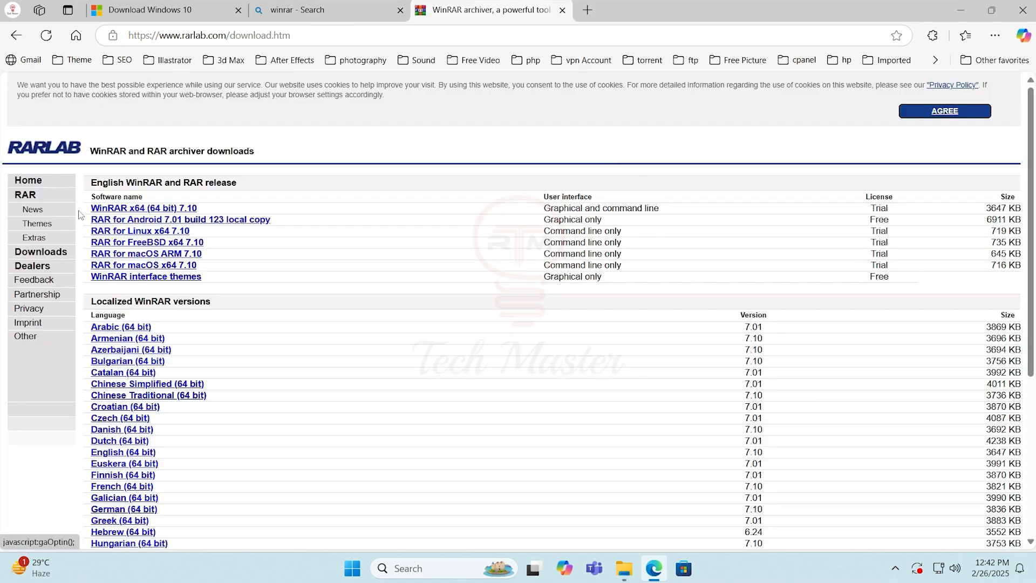
click(142, 214)
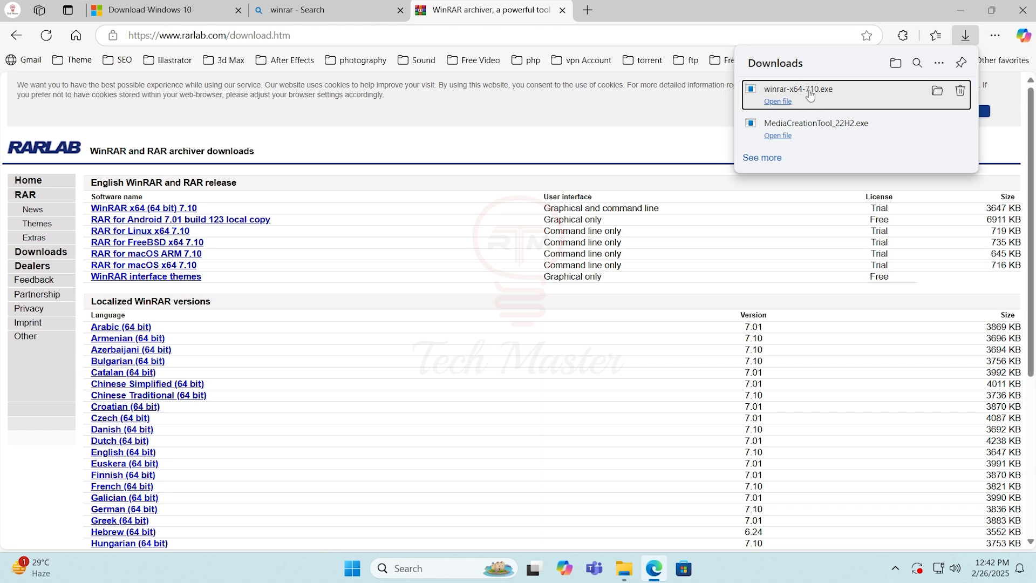
Run winrar-x64-710 from the Downloads folder and install WinRAR to C:\Program Files\WinRAR
mouse_move(631, 576)
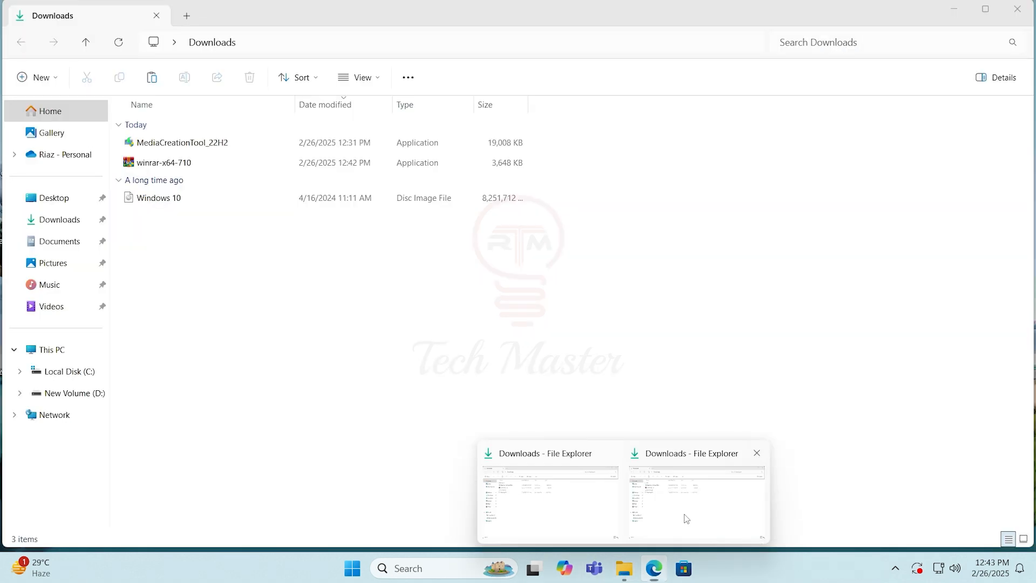
click(683, 521)
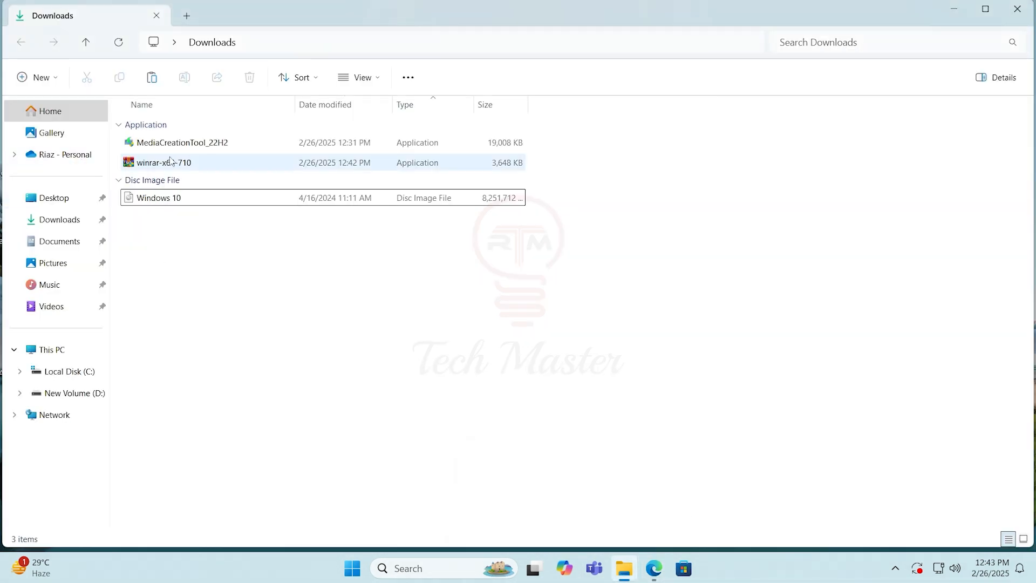
click(164, 164)
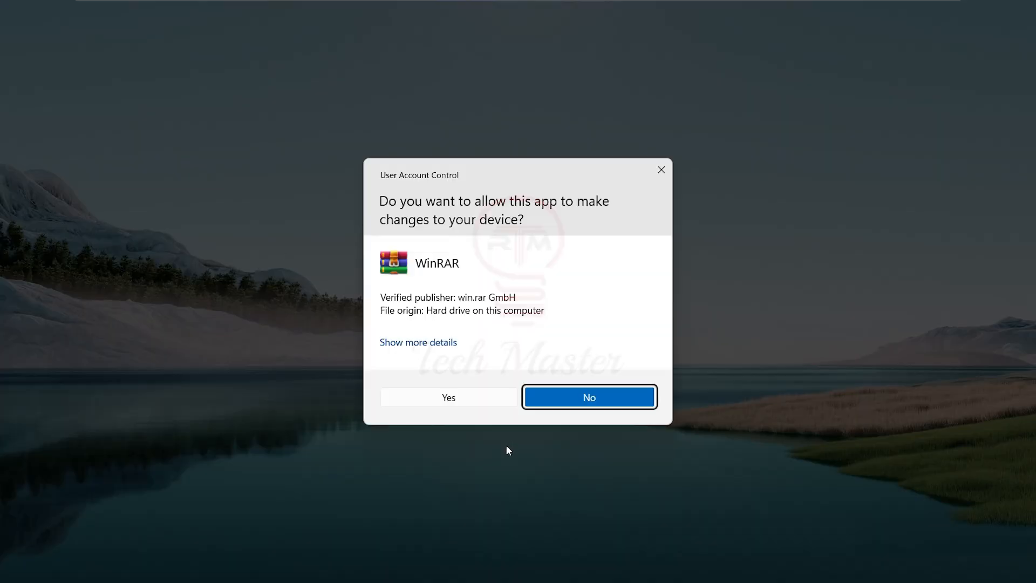
click(467, 402)
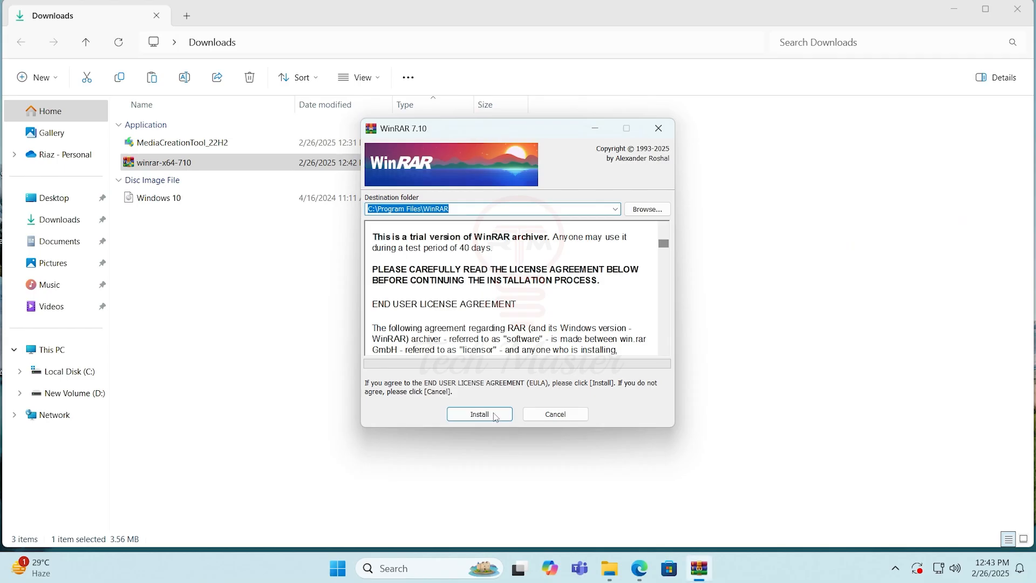
click(479, 413)
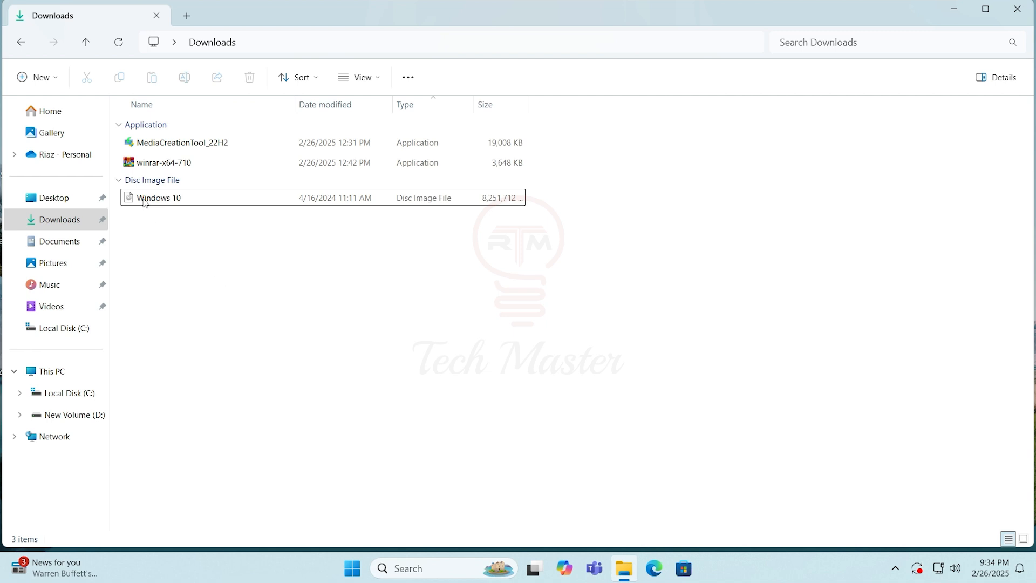
Move the Windows 10 disc image file from Downloads to New Volume (D:)
click(161, 205)
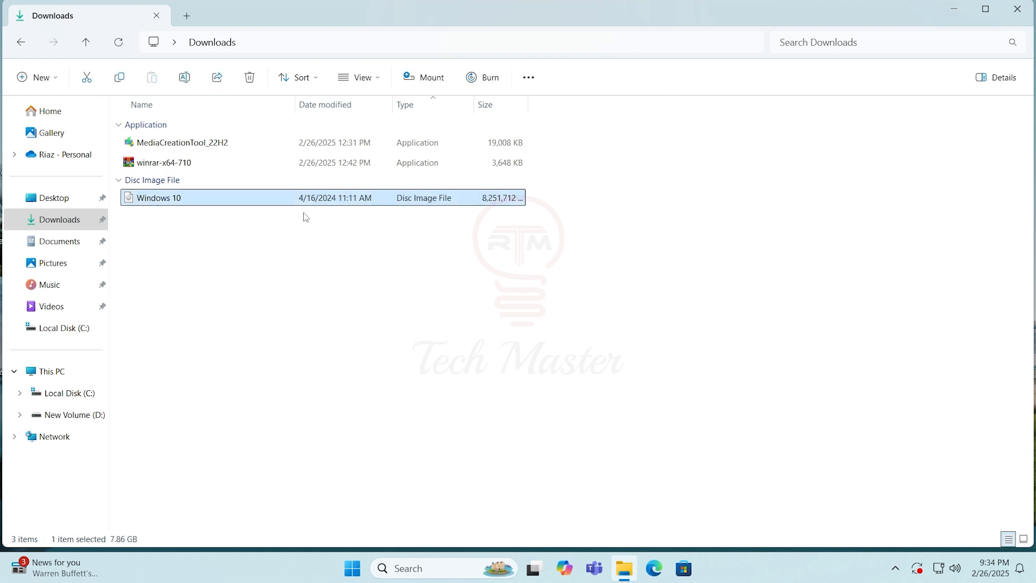
right_click(171, 202)
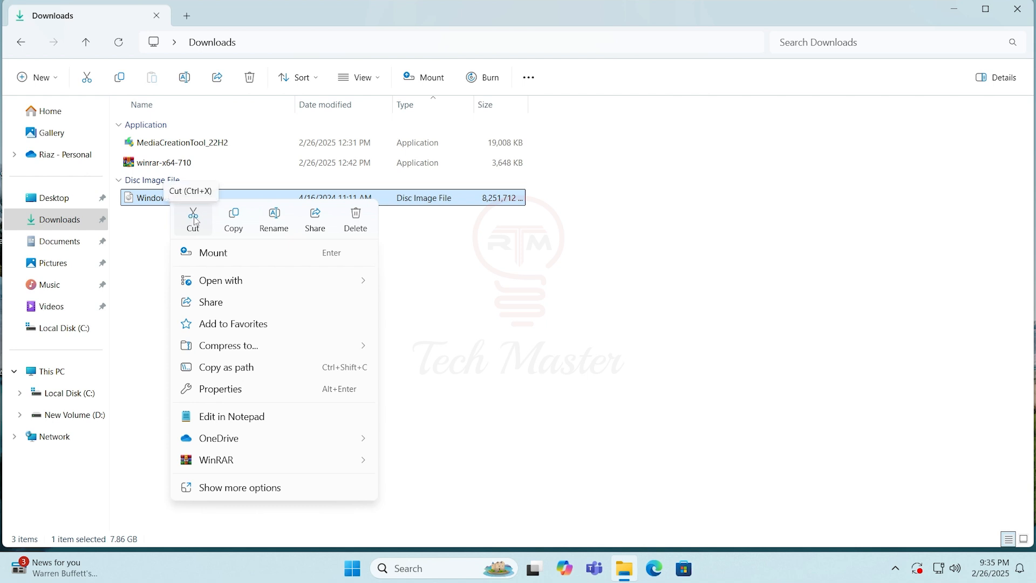
click(194, 218)
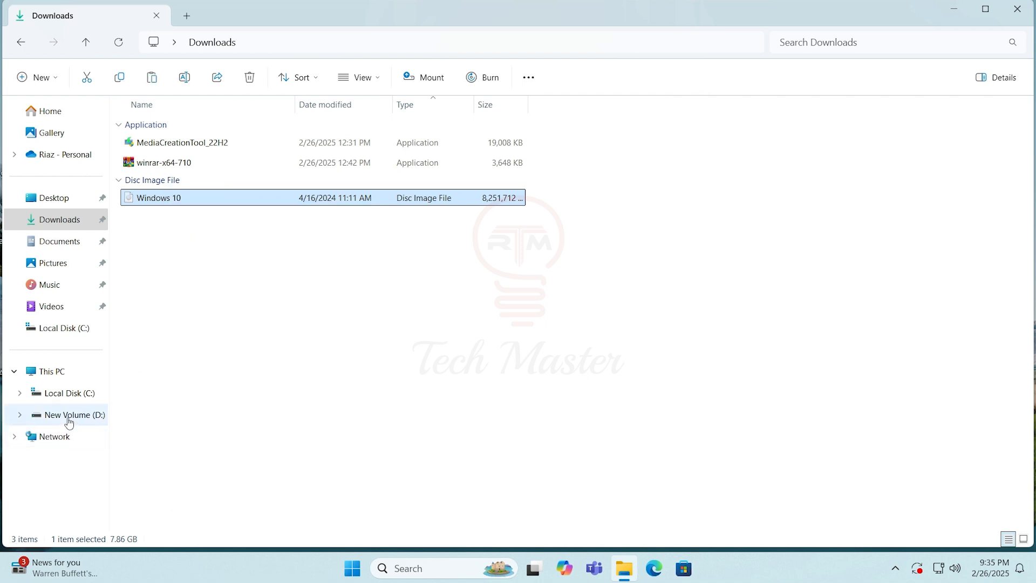
click(68, 417)
right_click(406, 280)
click(434, 303)
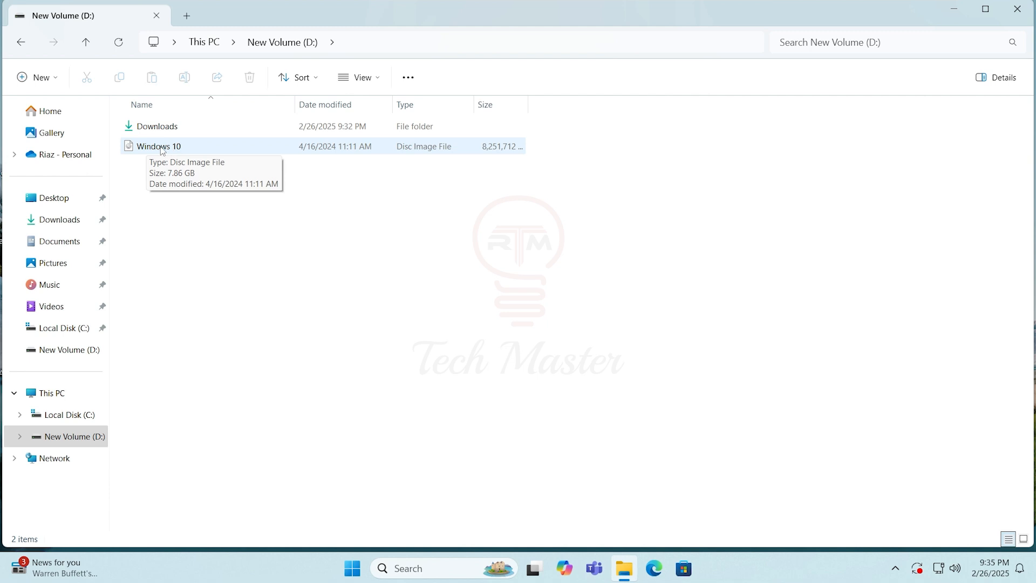
Extract the Windows 10 disc image with WinRAR to D:\Windows 10 and open the extracted folder
click(162, 152)
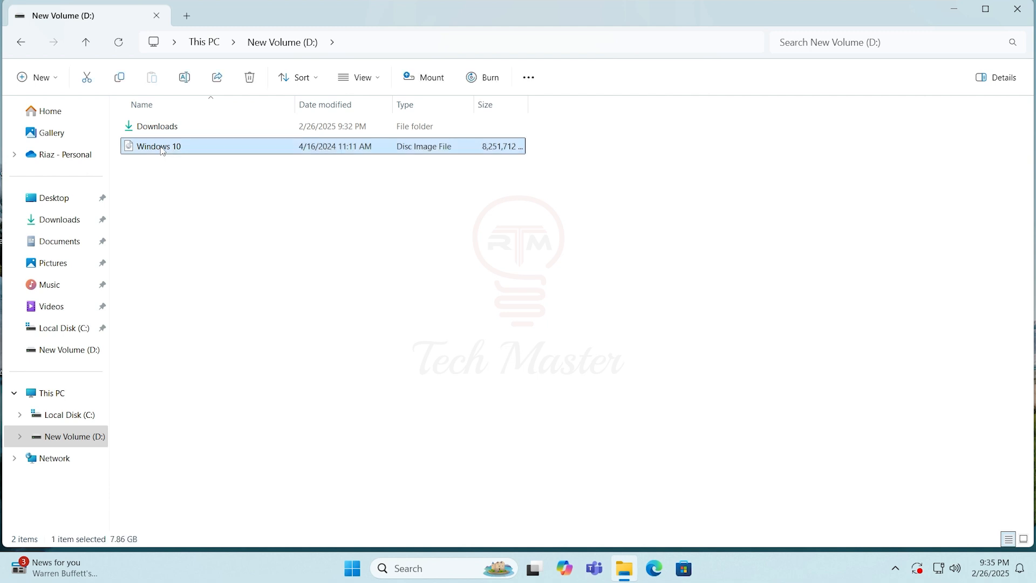
right_click(163, 151)
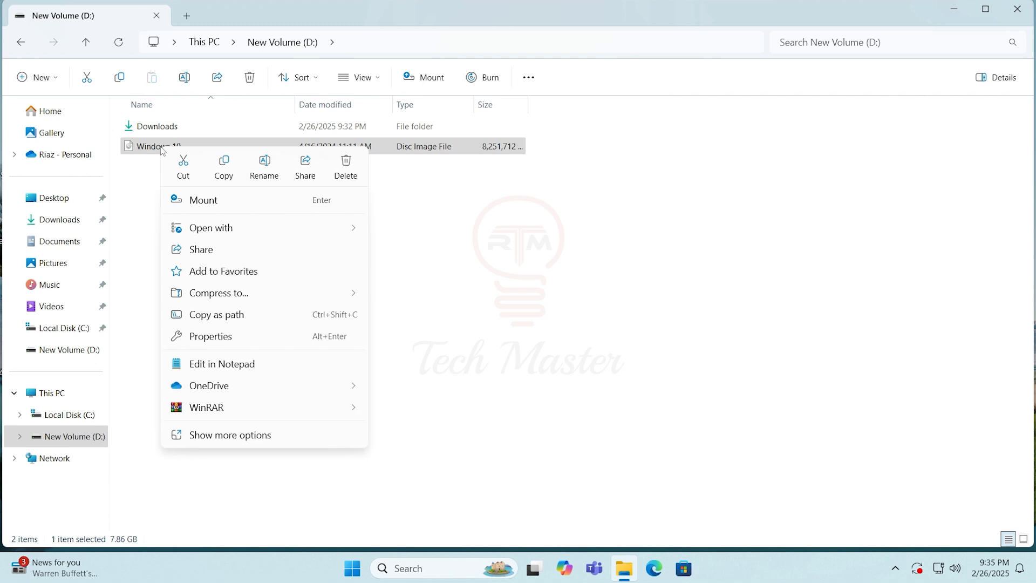
mouse_move(275, 408)
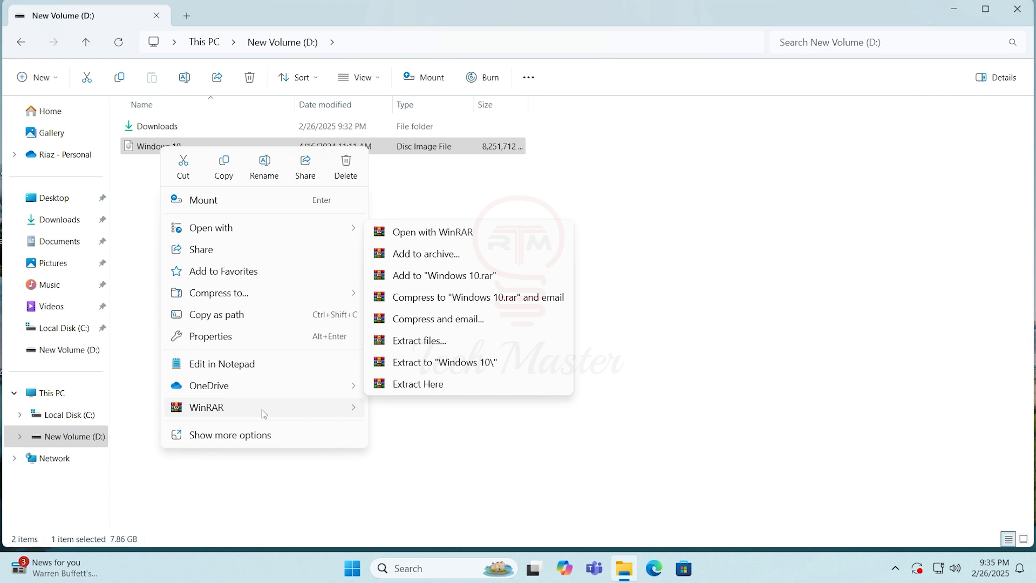
click(429, 341)
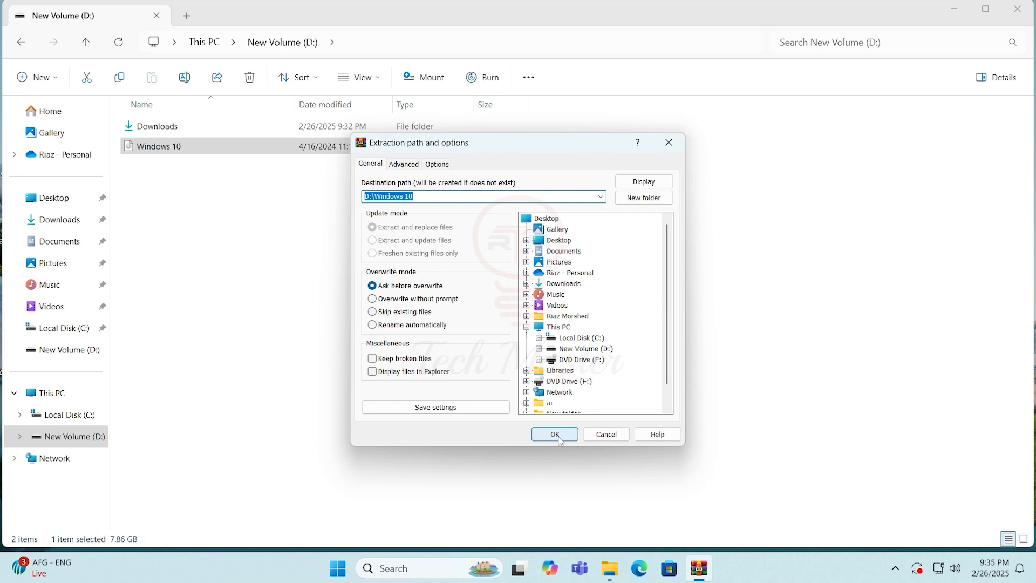
click(558, 438)
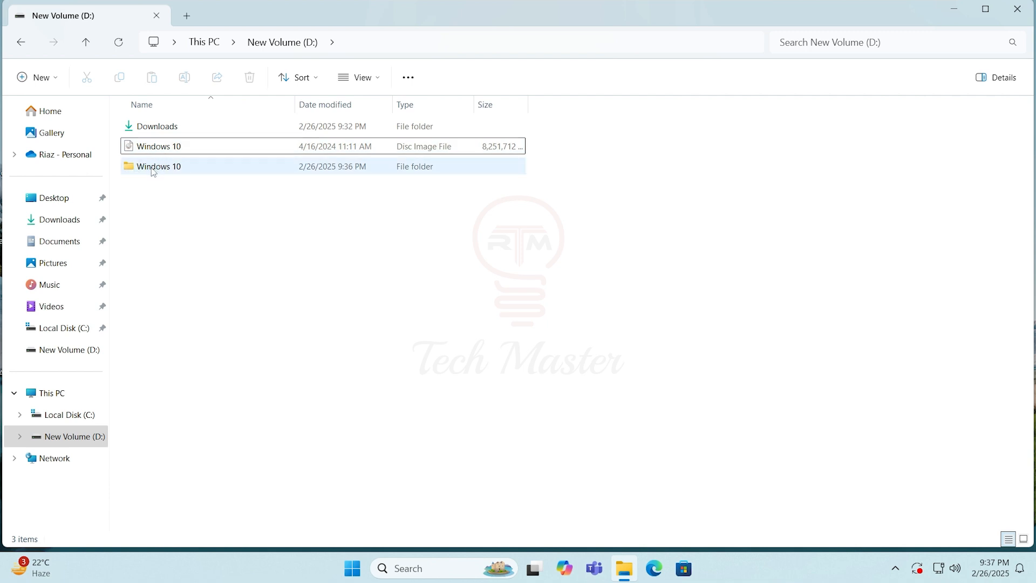
double_click(151, 168)
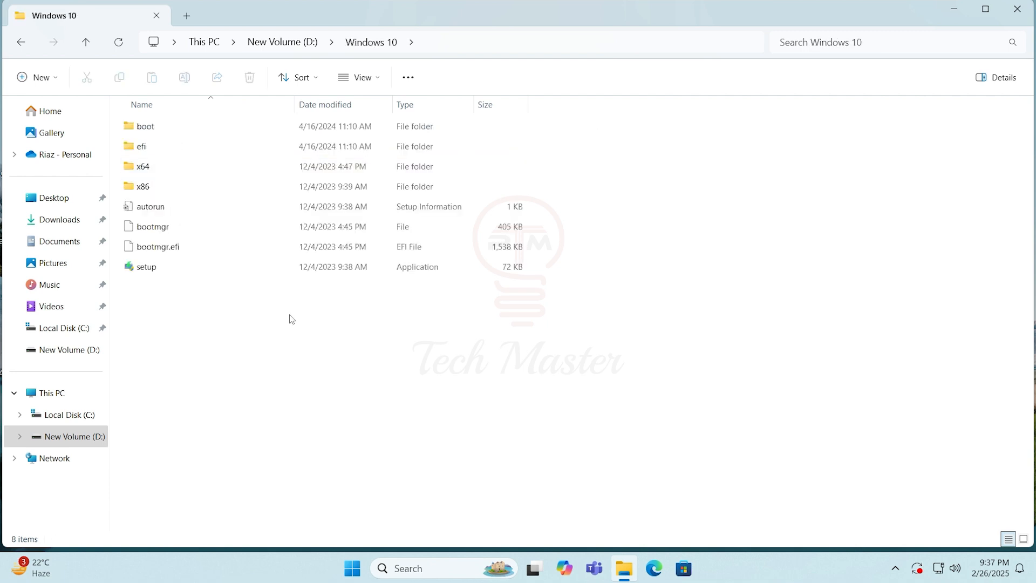
drag(277, 364, 223, 309)
Open Computer Management for This PC and display Disk Management
click(55, 393)
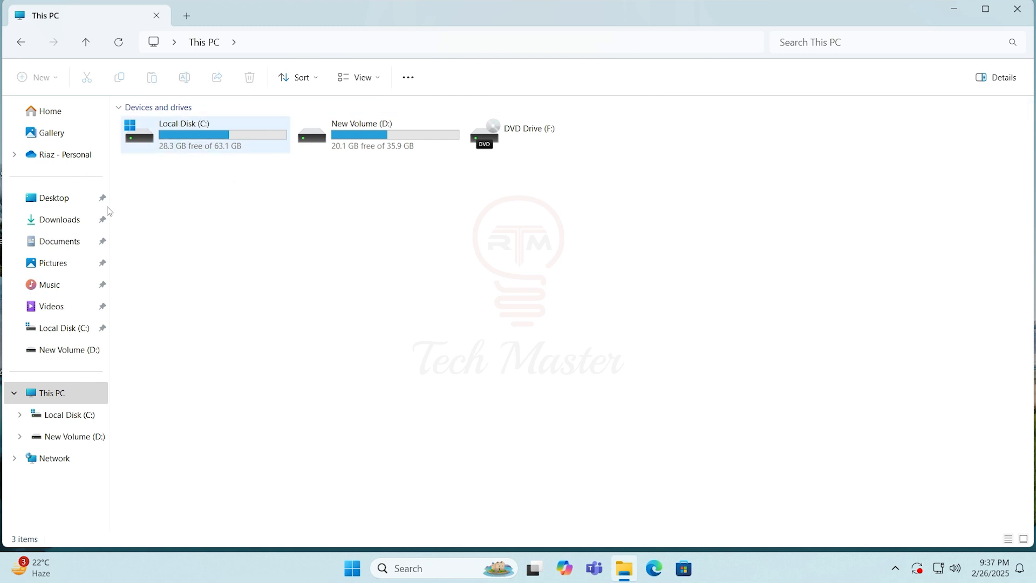
click(59, 394)
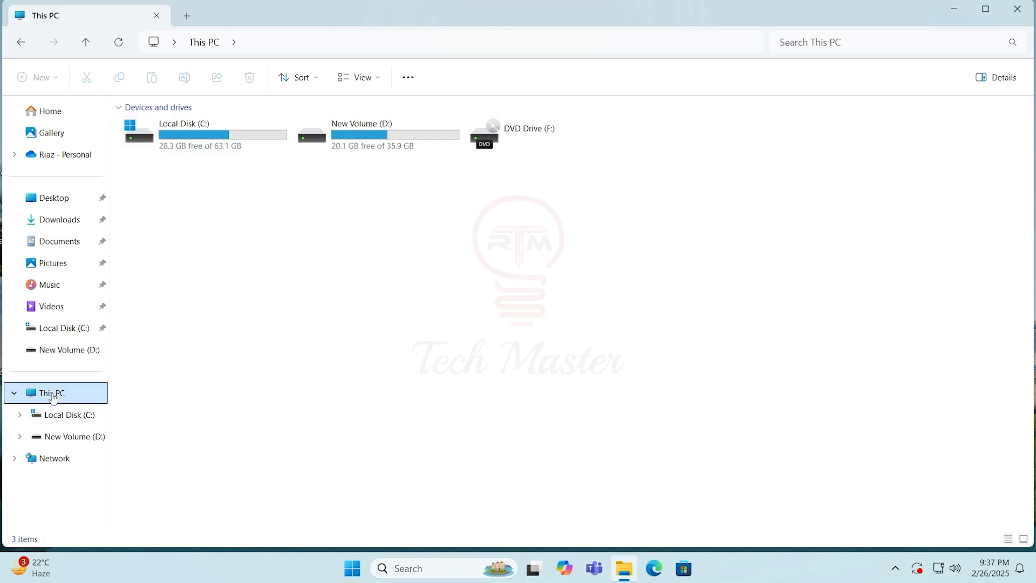
right_click(53, 399)
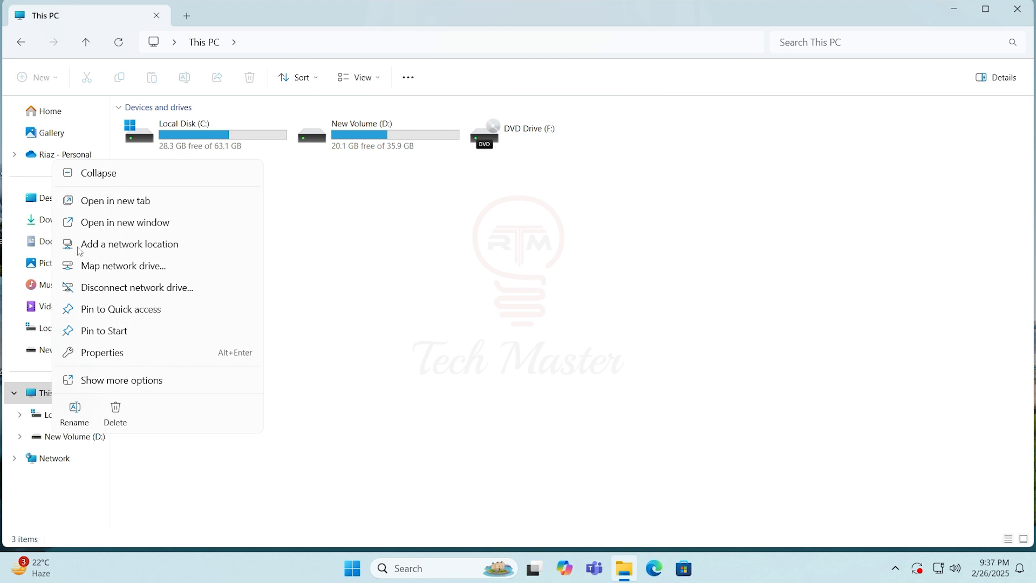
click(141, 382)
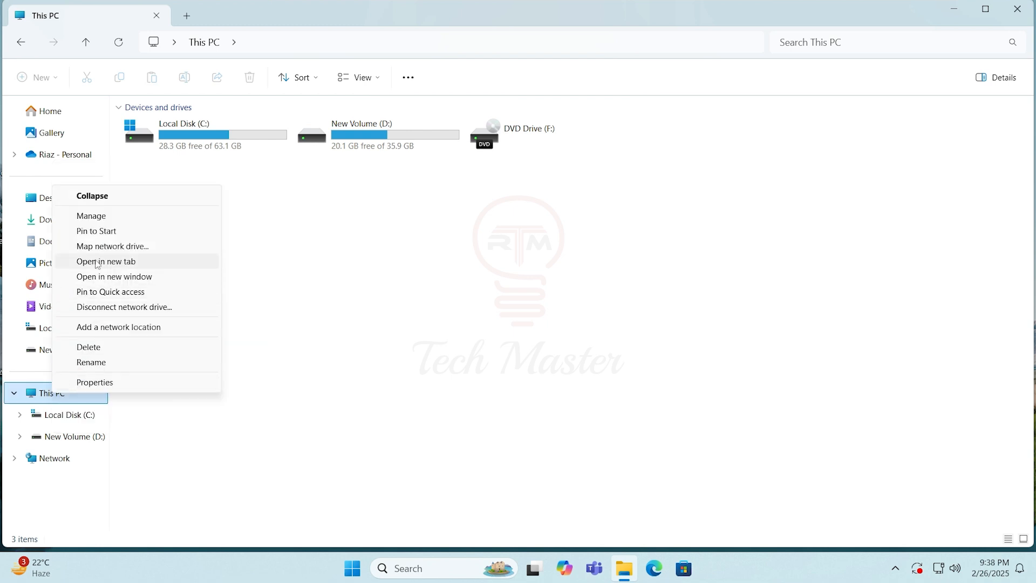
click(115, 217)
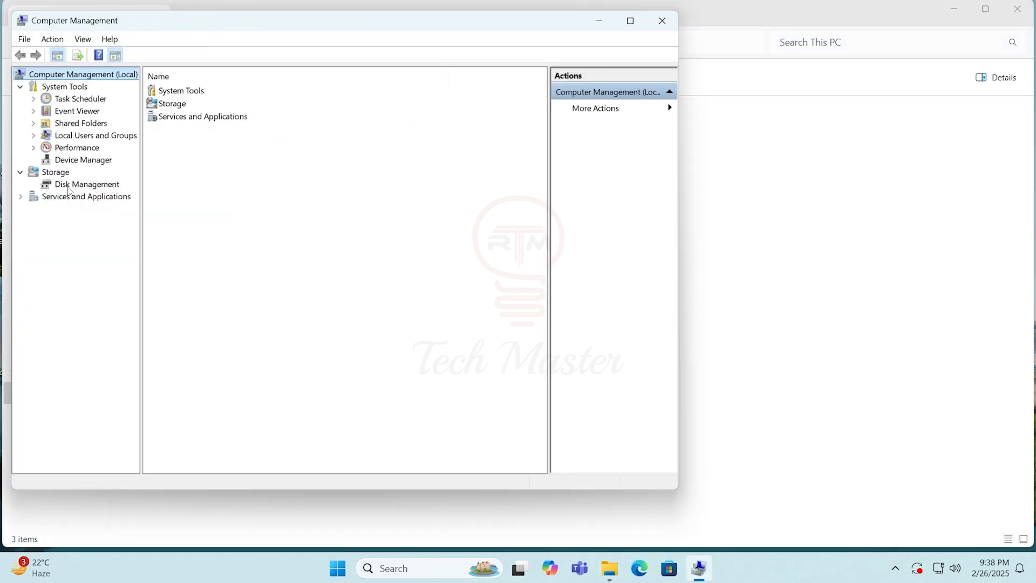
click(81, 185)
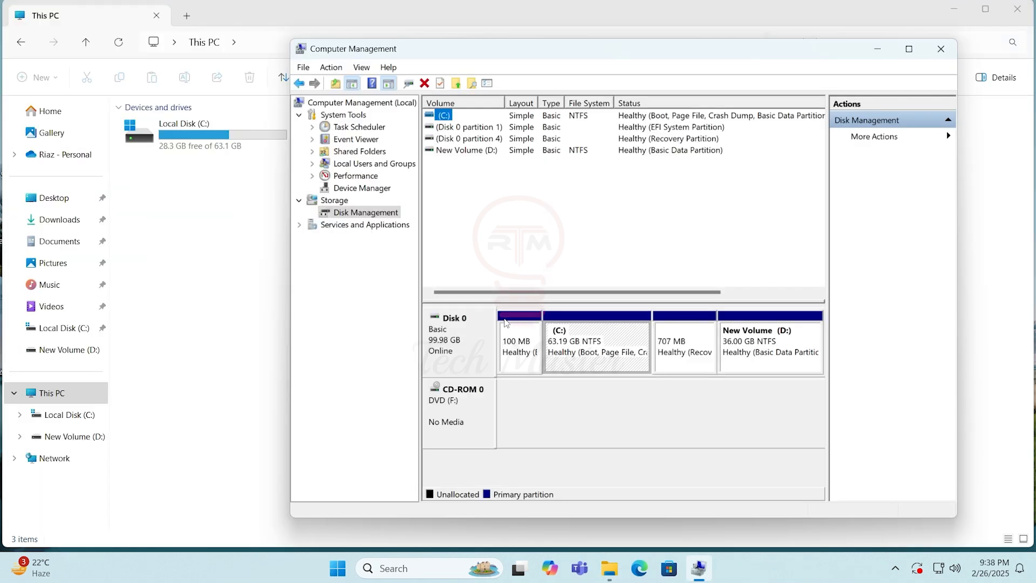
Shrink the C: volume by 21286 MB
right_click(628, 338)
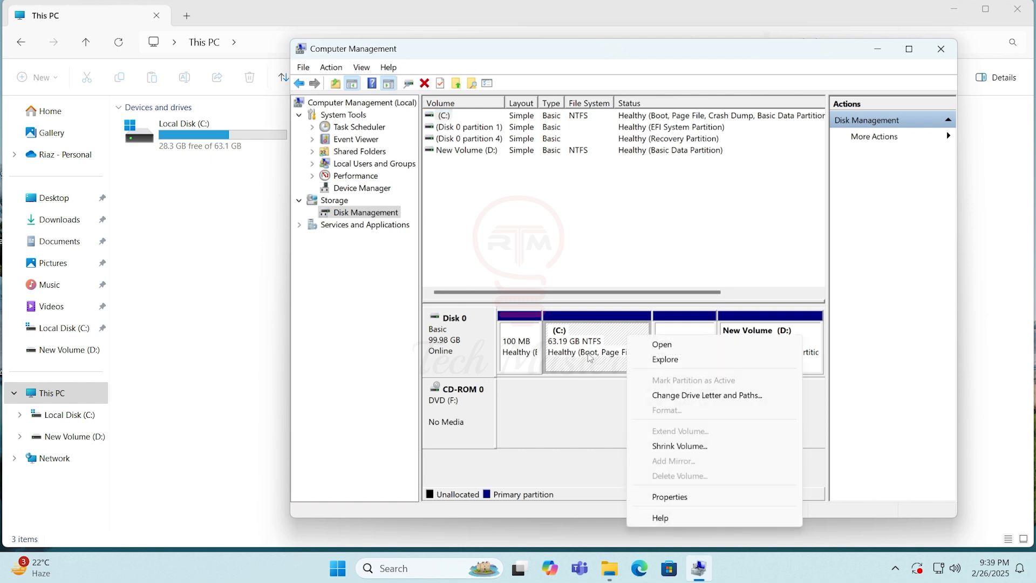
click(679, 446)
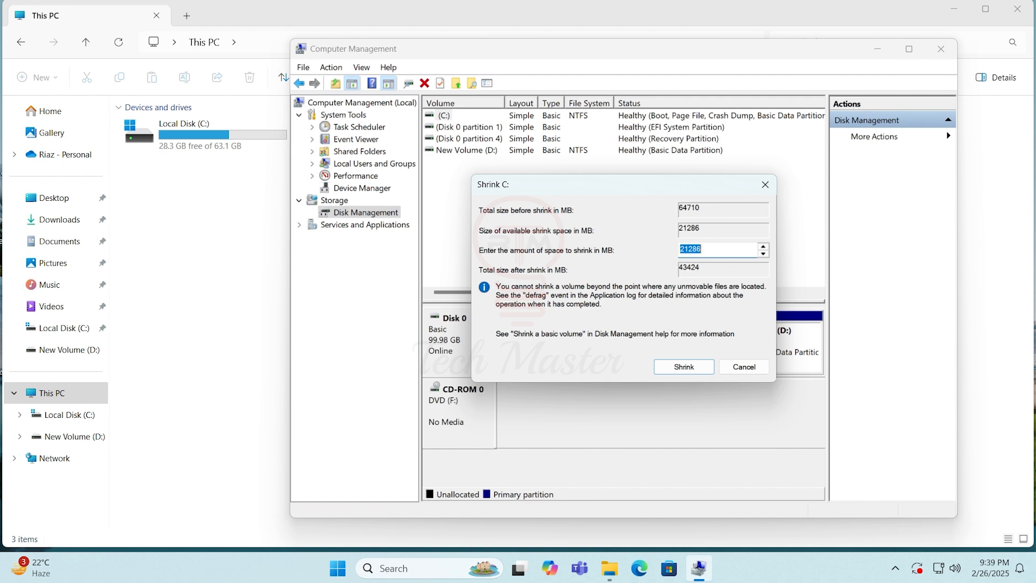
click(702, 250)
double_click(680, 249)
click(683, 364)
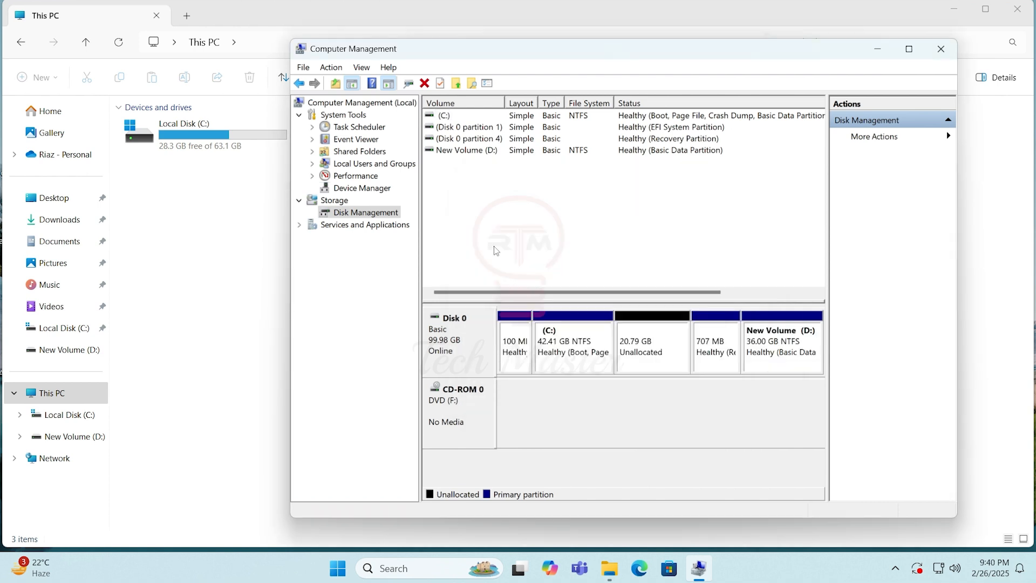
Create a simple volume in the unallocated space with drive letter E, NTFS, default allocation unit size, label New Volume and quick format
click(654, 343)
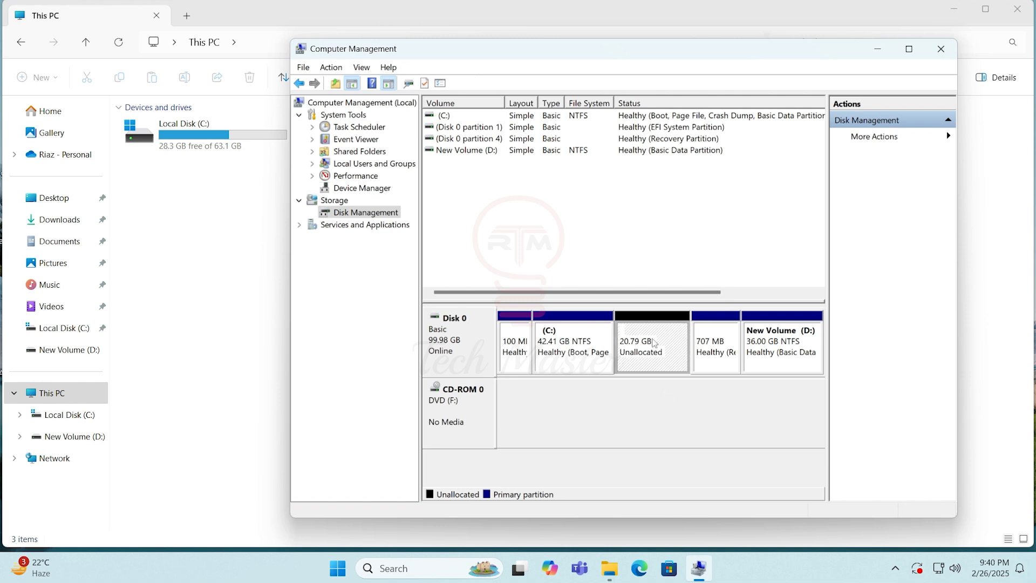
right_click(654, 341)
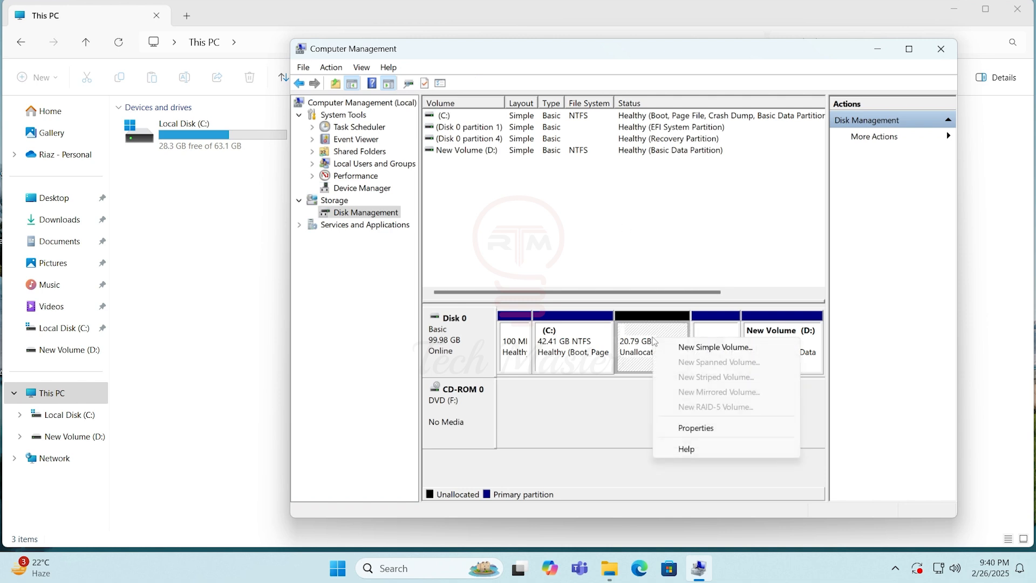
click(689, 352)
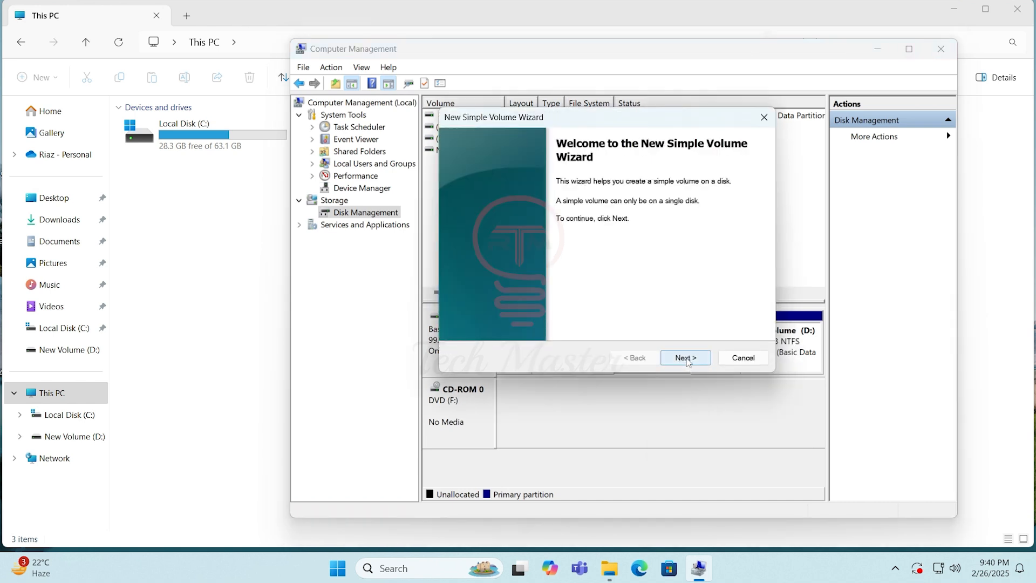
click(686, 358)
click(687, 358)
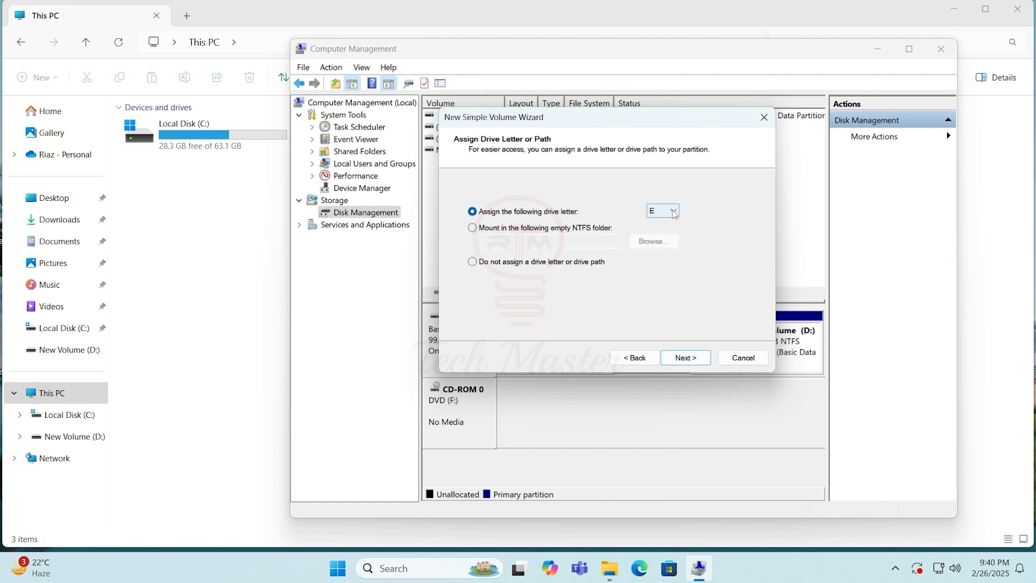
click(672, 212)
click(661, 220)
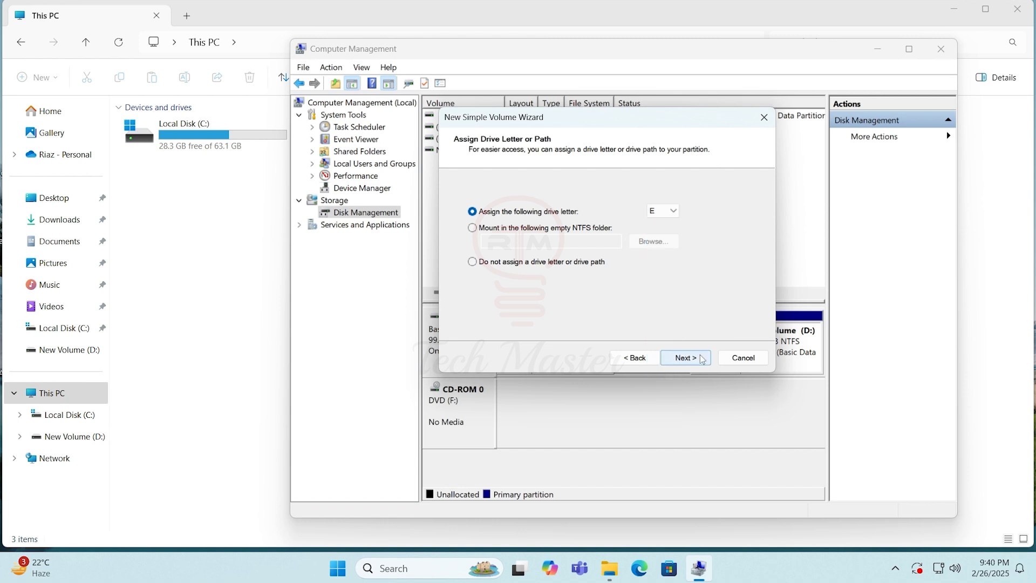
click(692, 359)
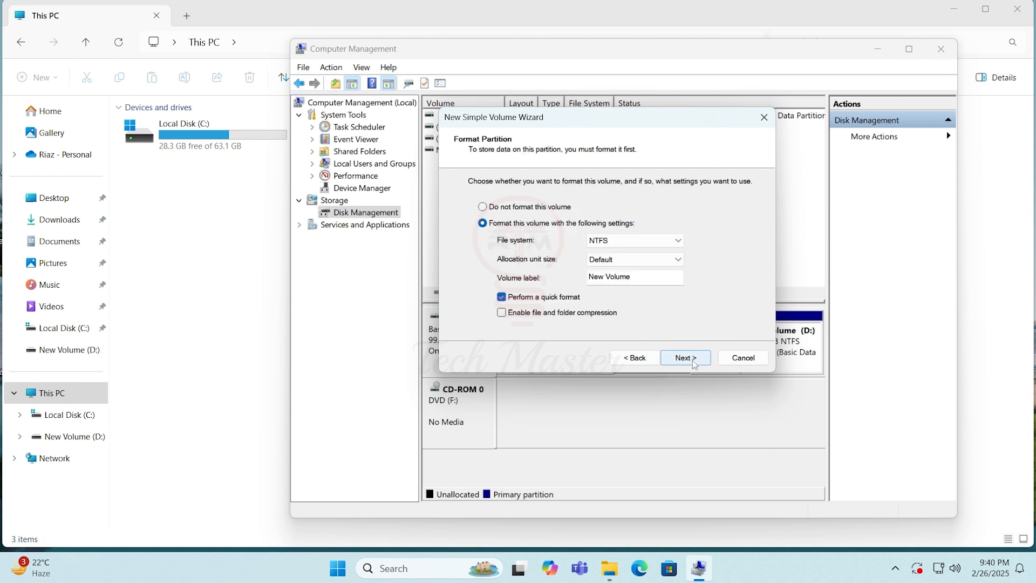
click(695, 362)
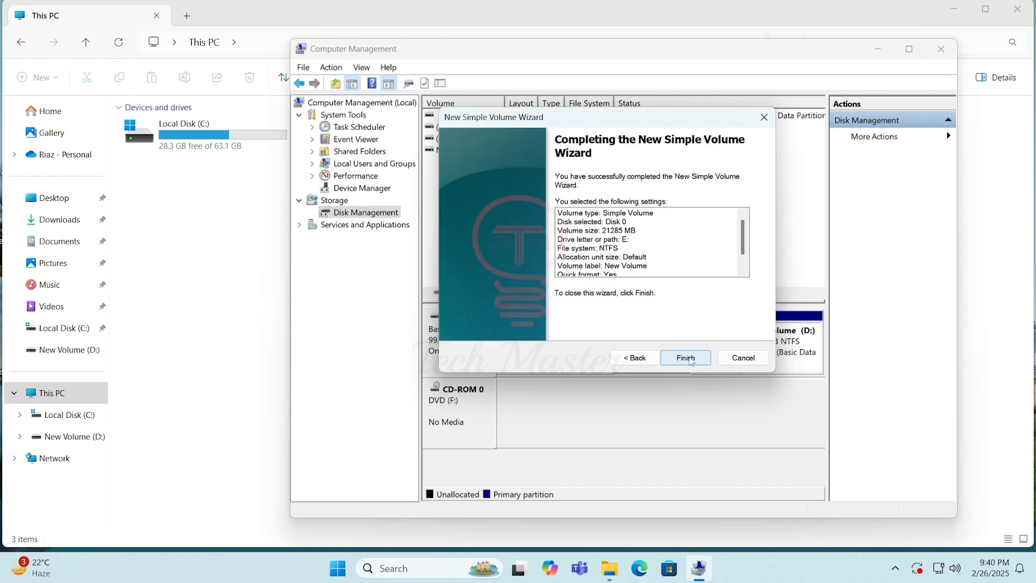
click(686, 359)
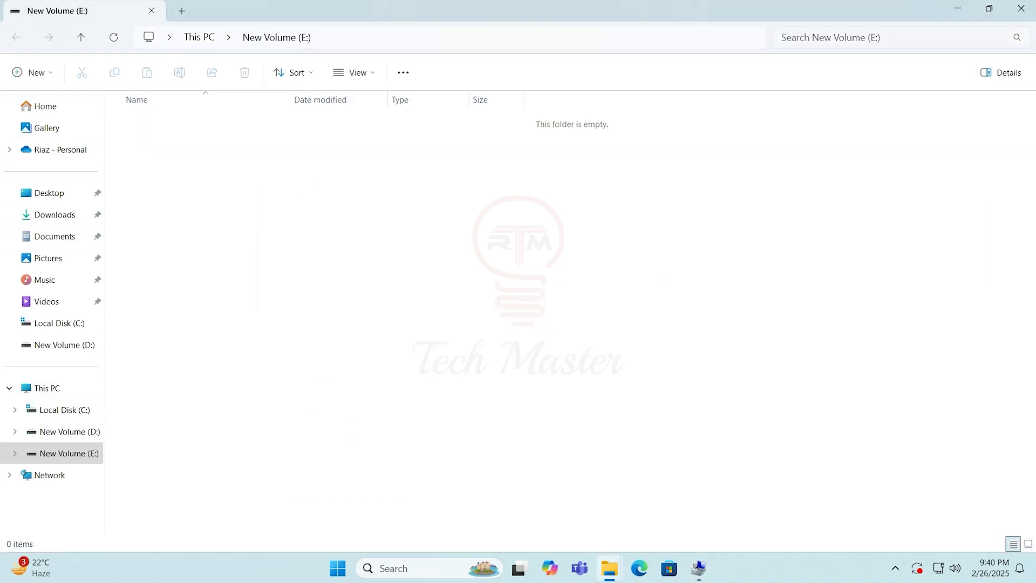
Close the New Volume (E:) window and Computer Management, and select drive E: in This PC
click(1021, 9)
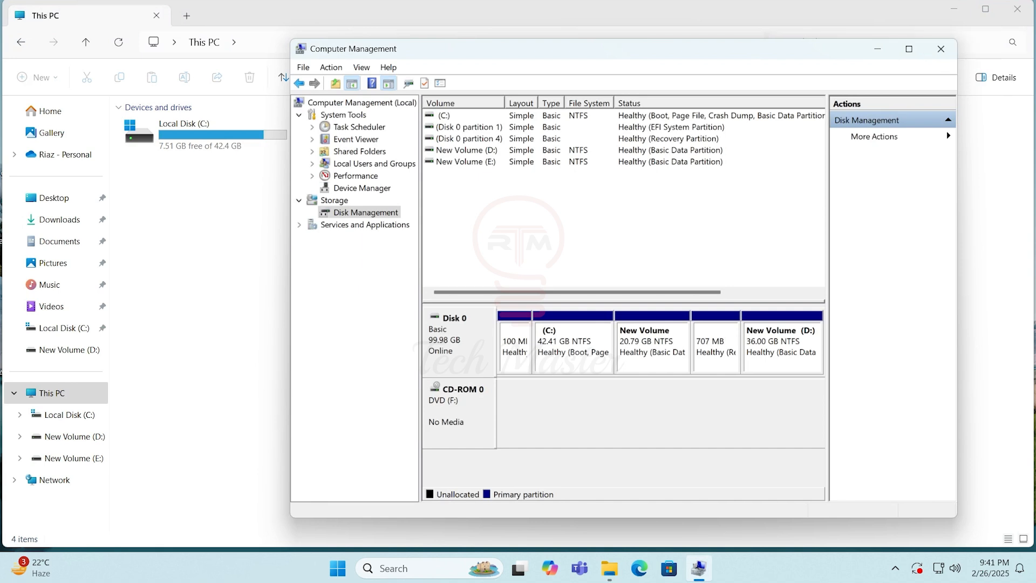
click(943, 54)
click(564, 147)
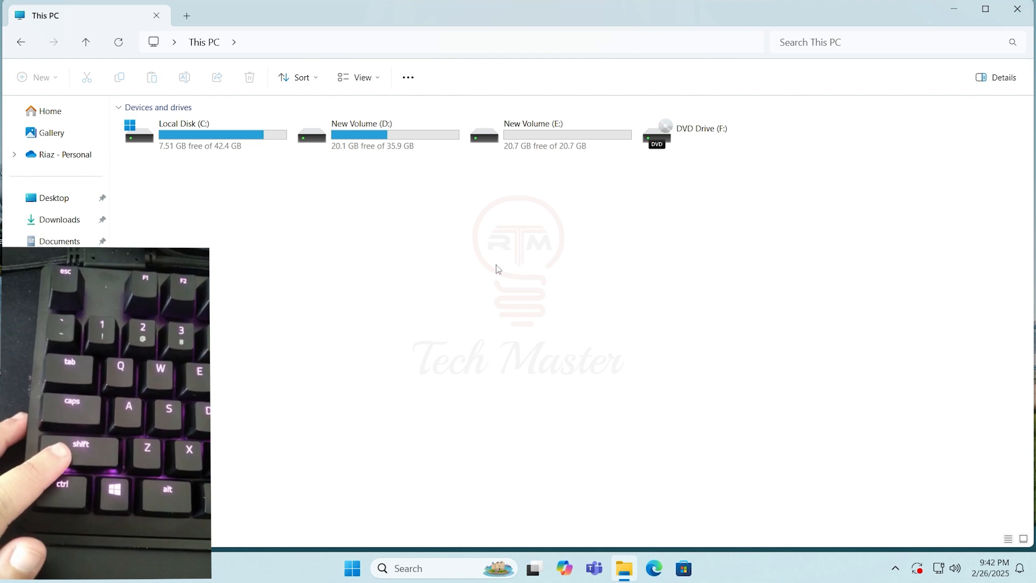
Restart the PC into the Windows recovery environment
click(353, 574)
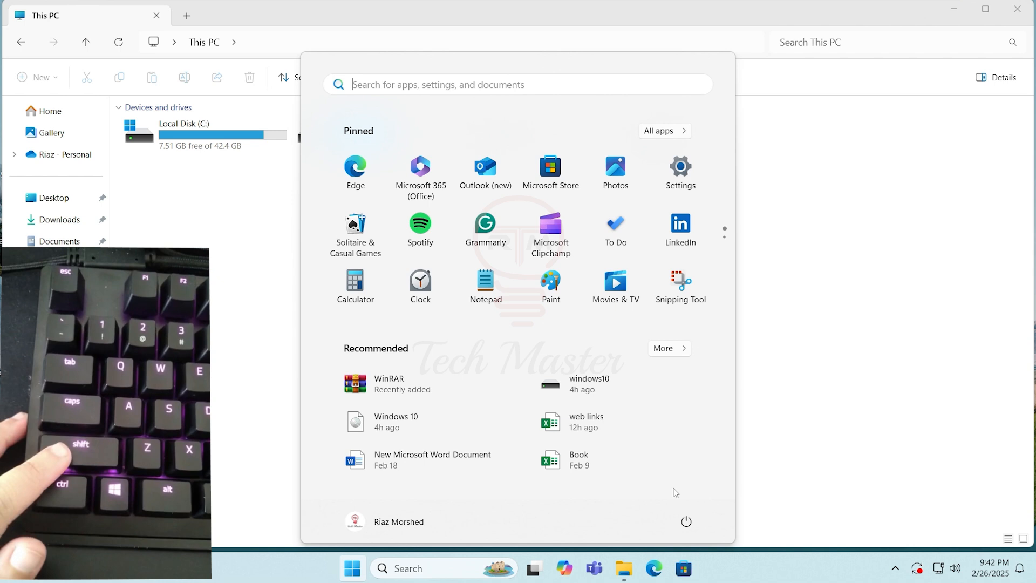
click(686, 521)
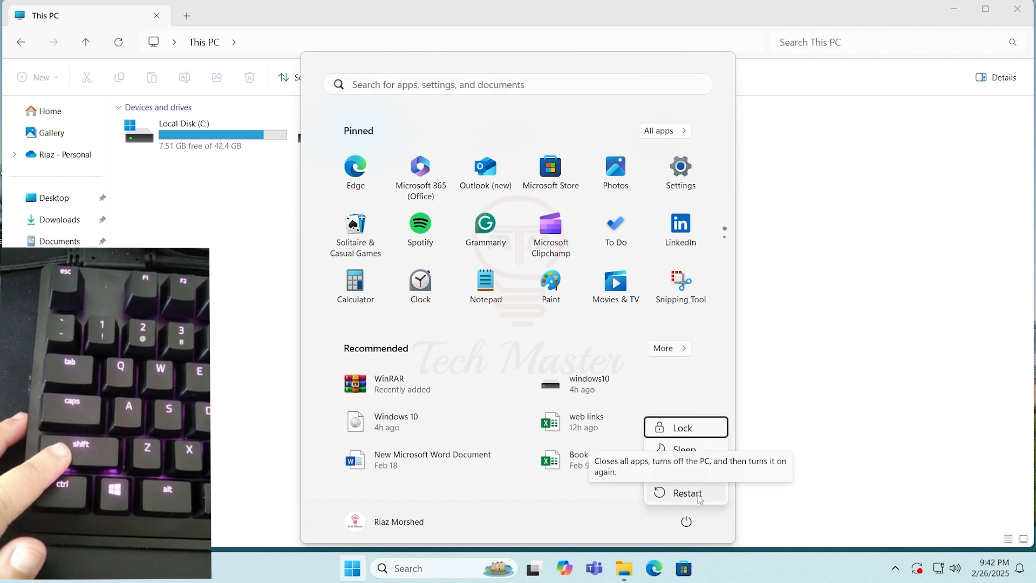
click(699, 497)
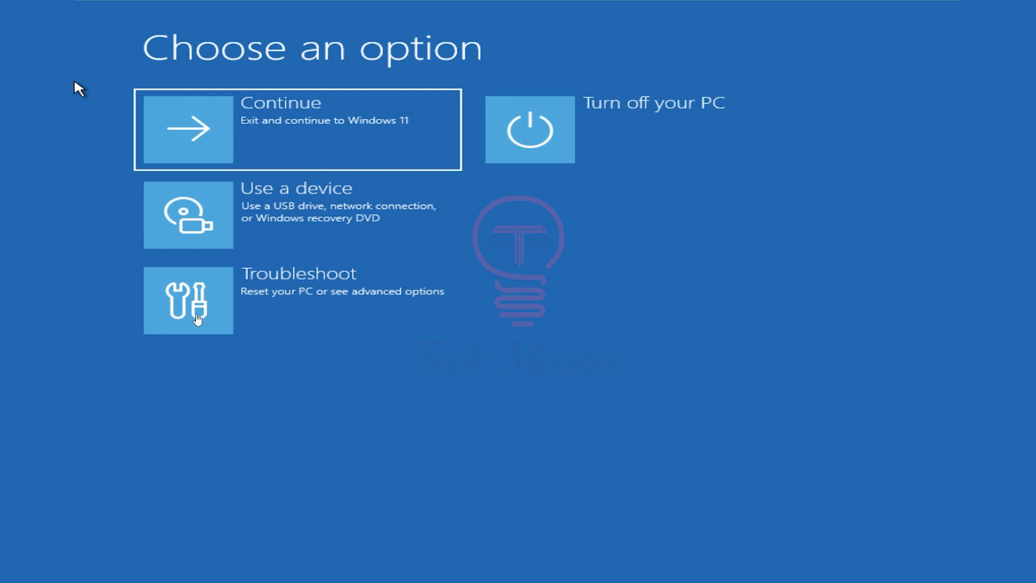
Open Command Prompt from the advanced troubleshooting options and reposition its window
click(197, 316)
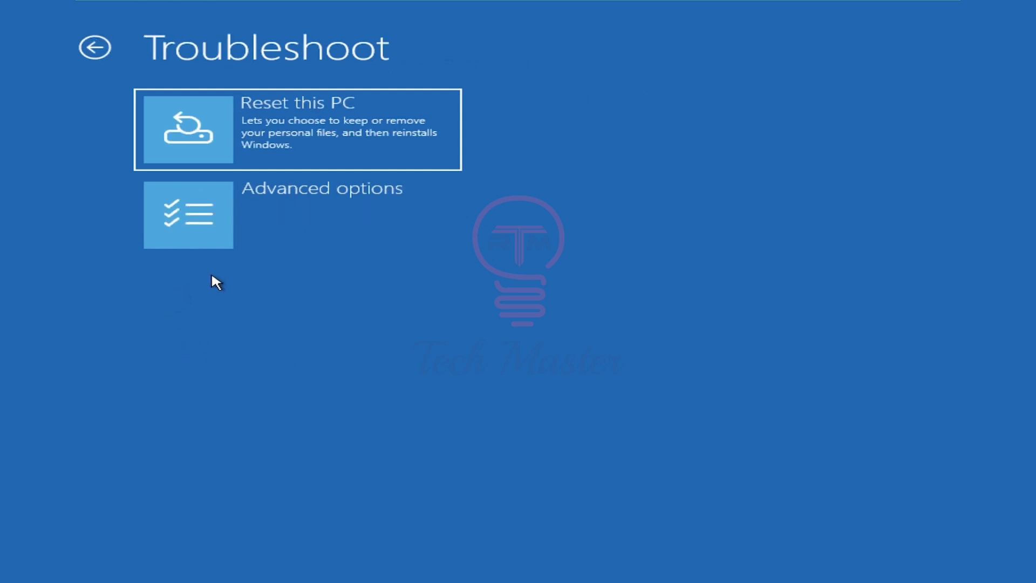
click(207, 233)
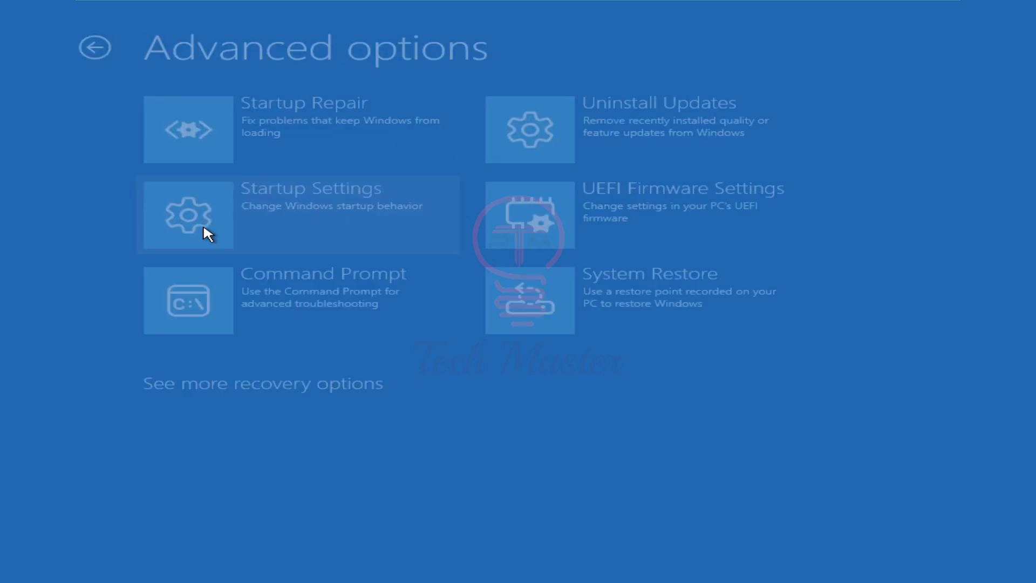
click(212, 300)
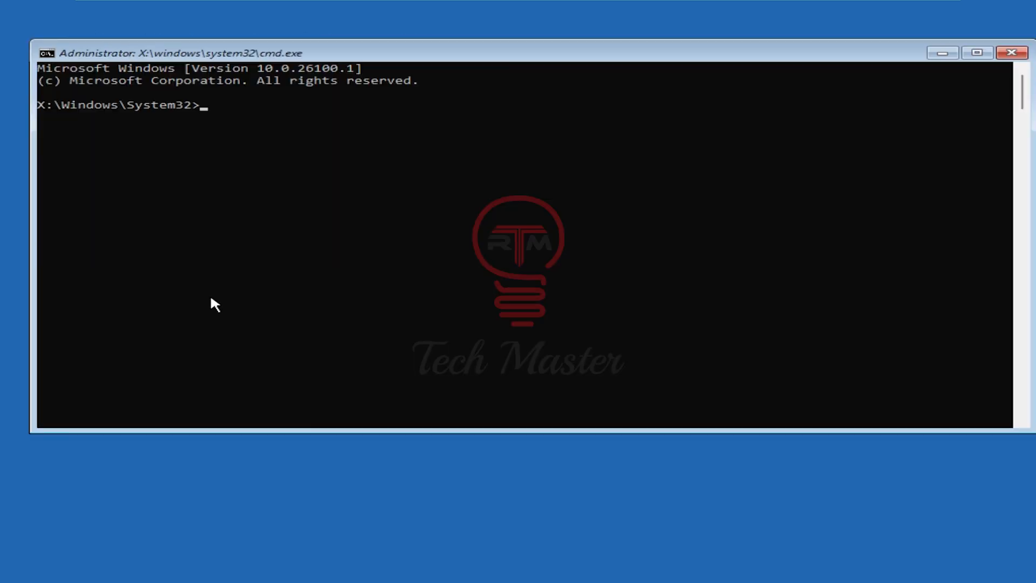
drag(190, 59, 212, 92)
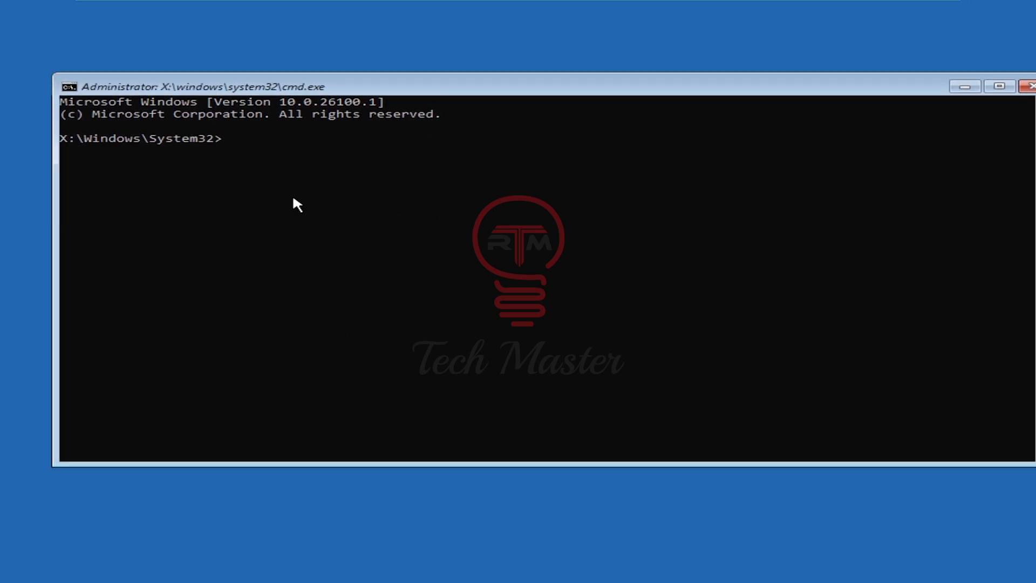
Launch Notepad from the command line and browse to This PC in its file-opening dialog
text(notepad)
key(Return)
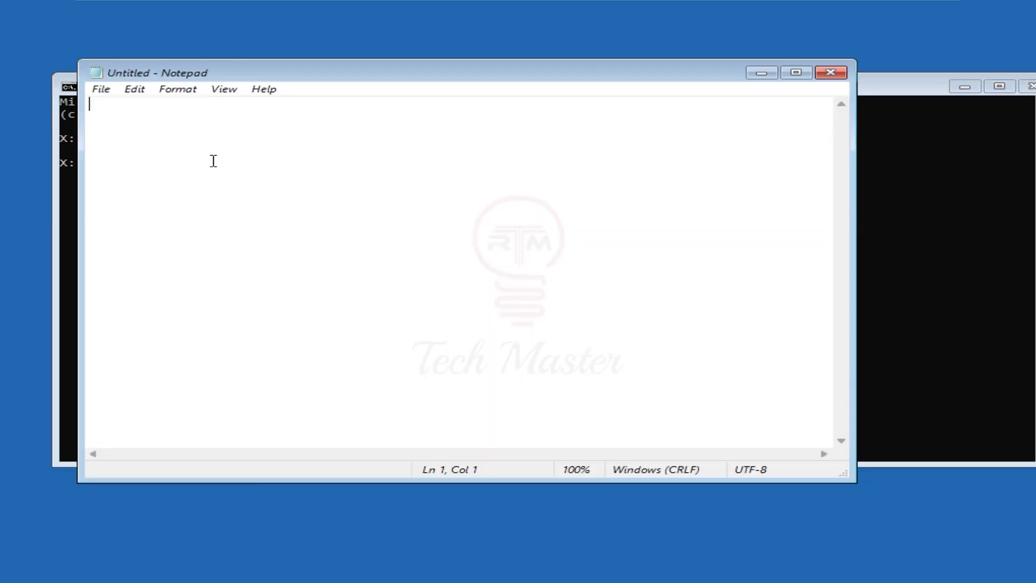
click(101, 89)
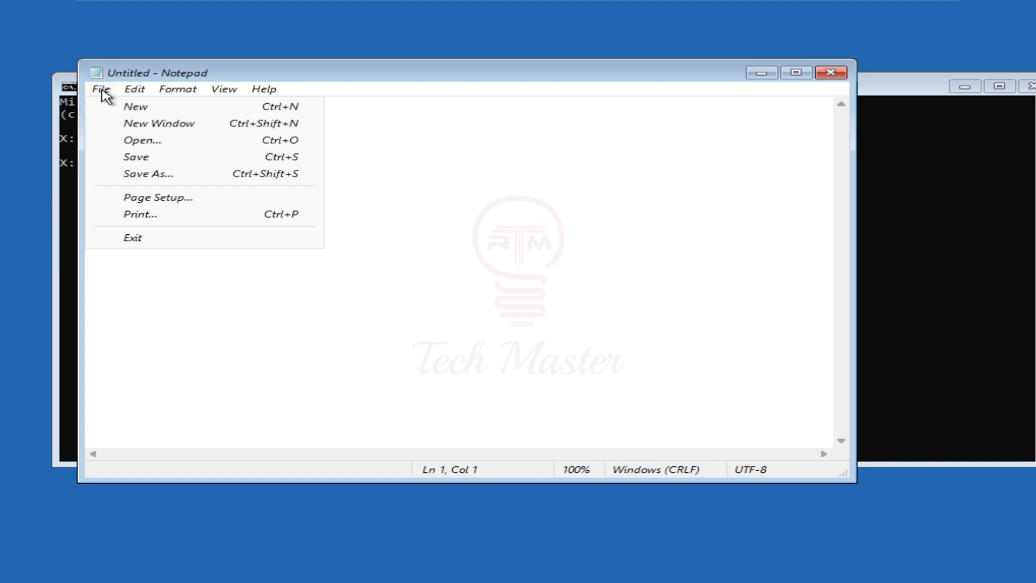
click(149, 141)
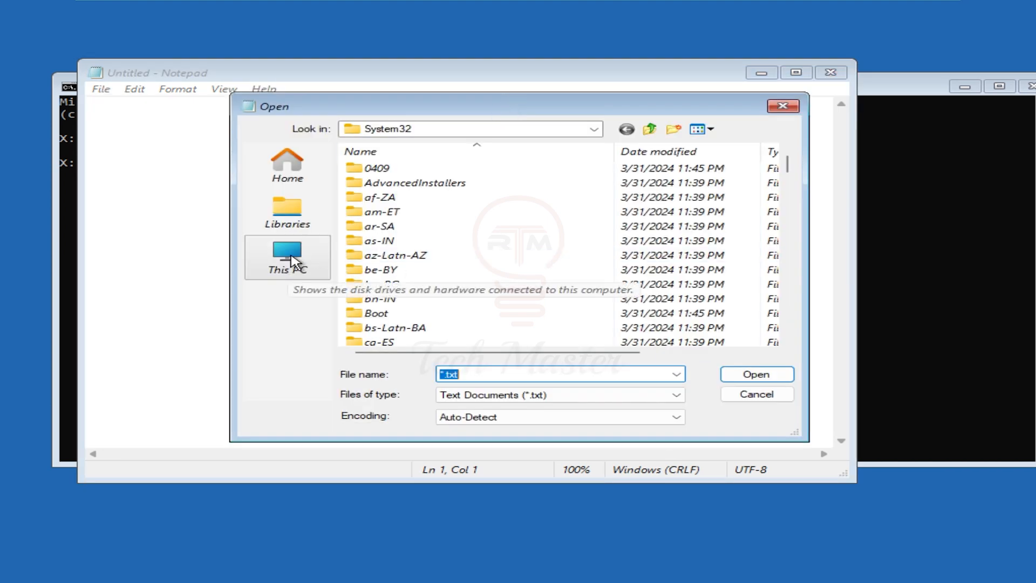
click(294, 263)
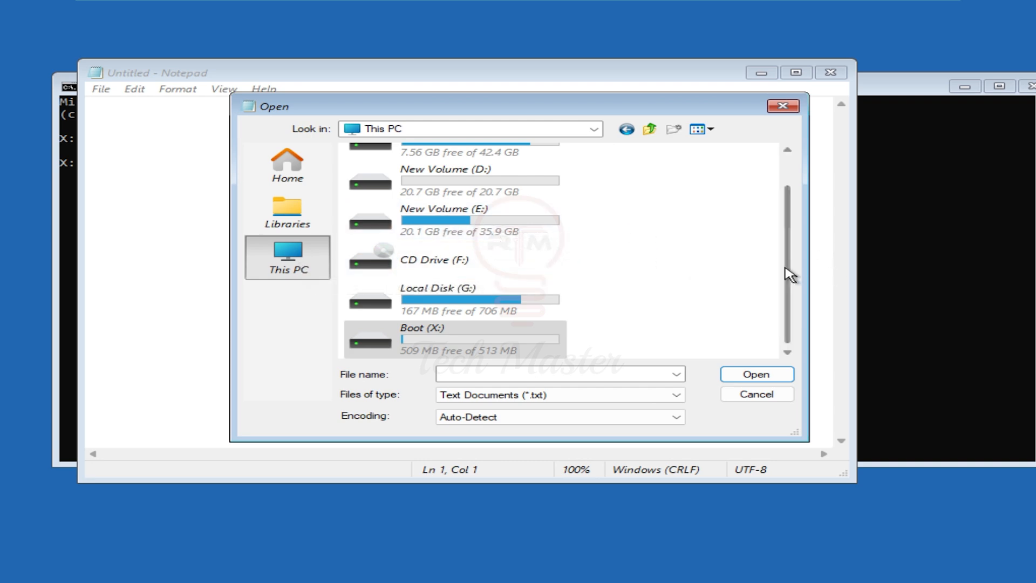
Check the contents of New Volume (E:) and New Volume (D:) to identify the drive holding the installation files
scroll(788, 273, up, 1)
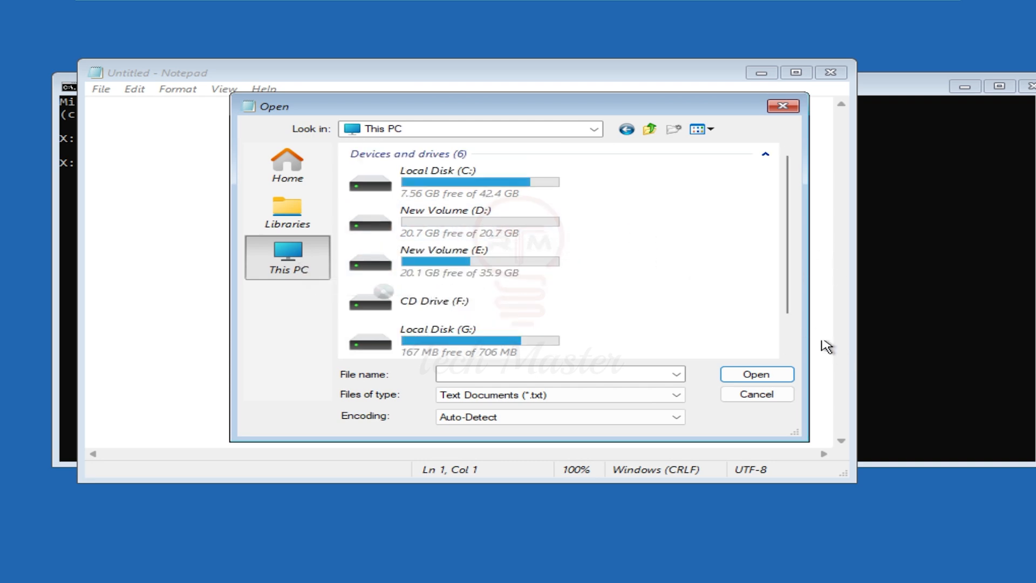
double_click(451, 268)
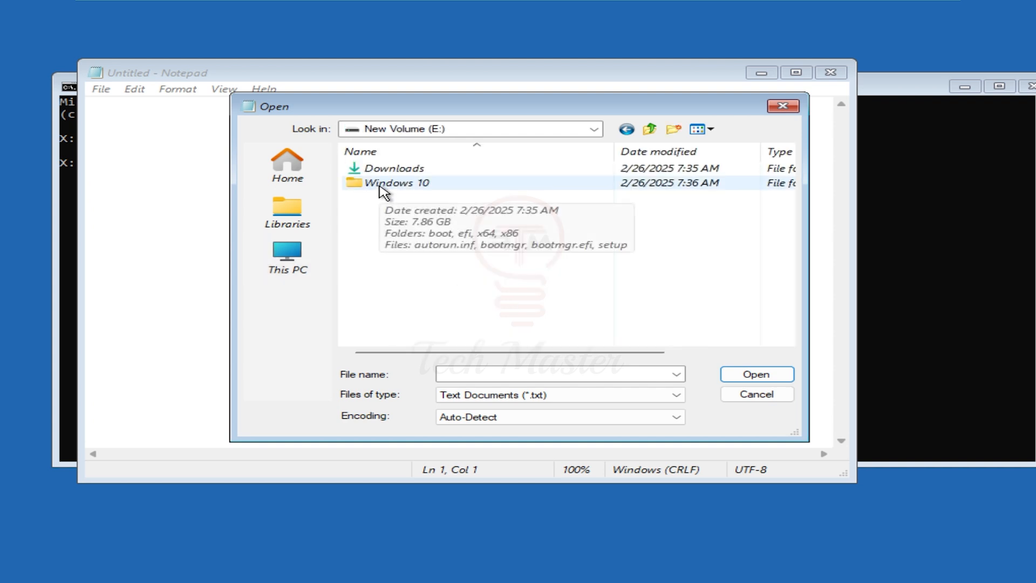
click(294, 260)
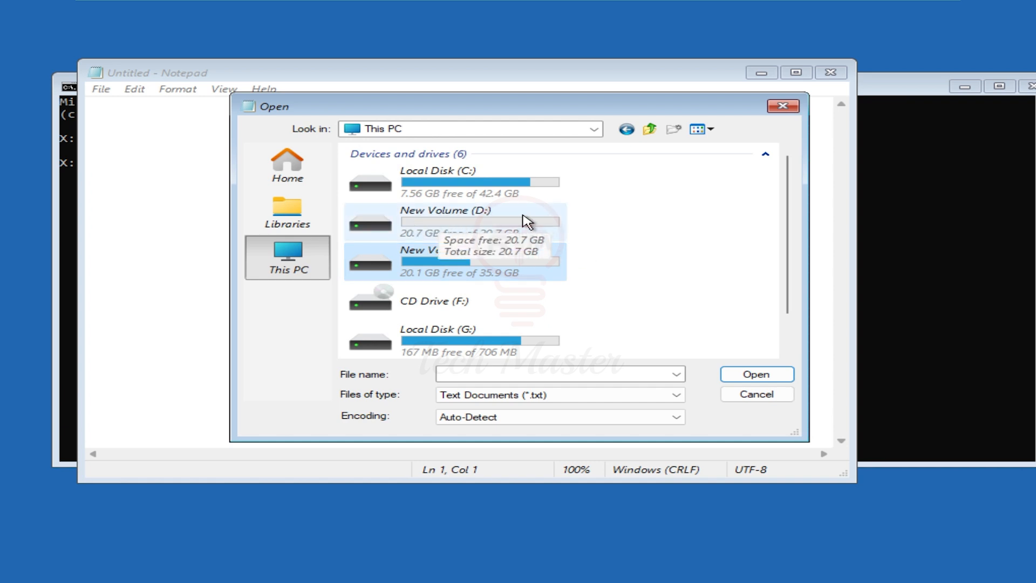
double_click(438, 222)
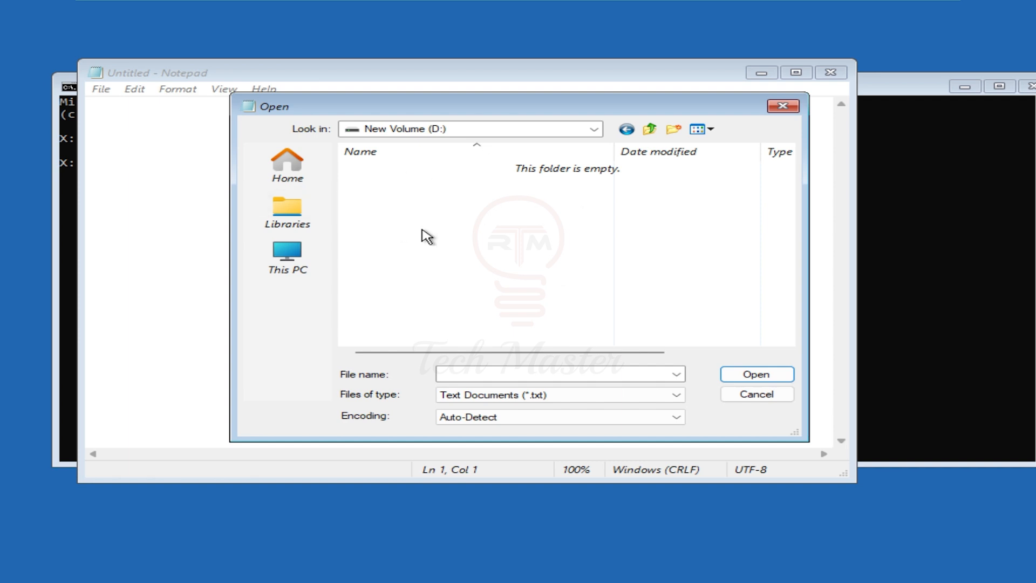
click(283, 266)
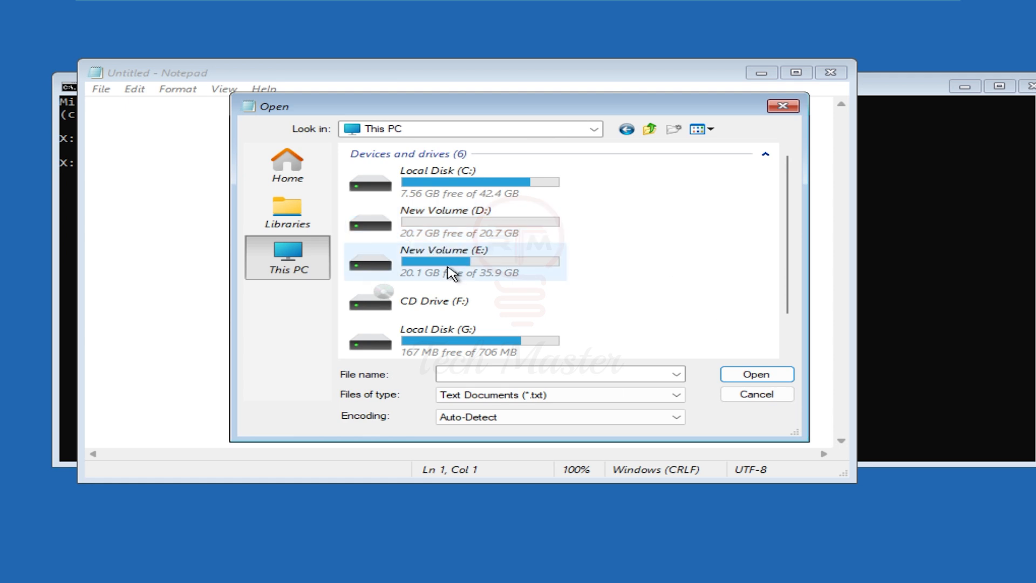
Open the Windows 10 folder on New Volume (E:) and set the file type filter to All Files
double_click(471, 267)
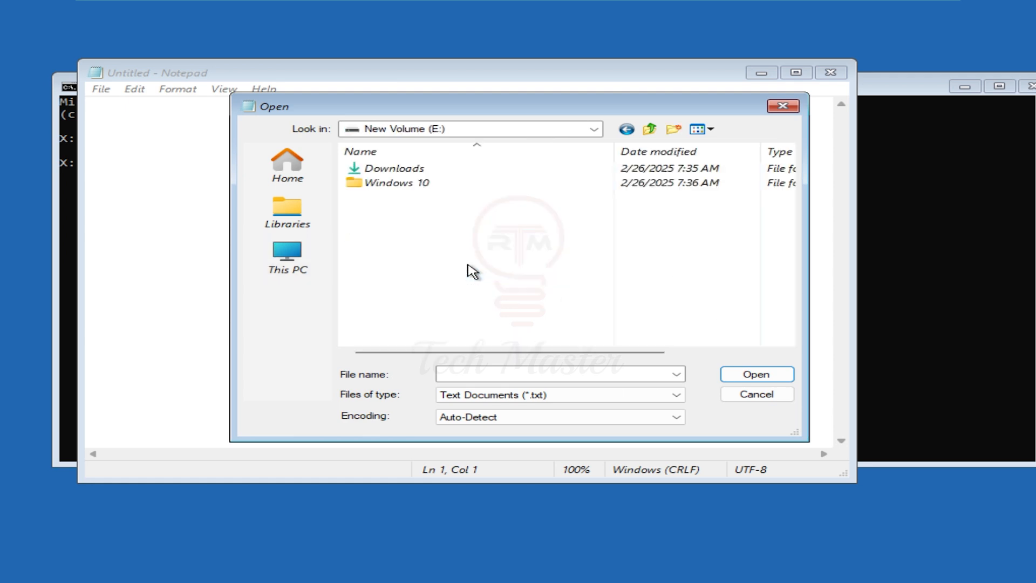
double_click(365, 186)
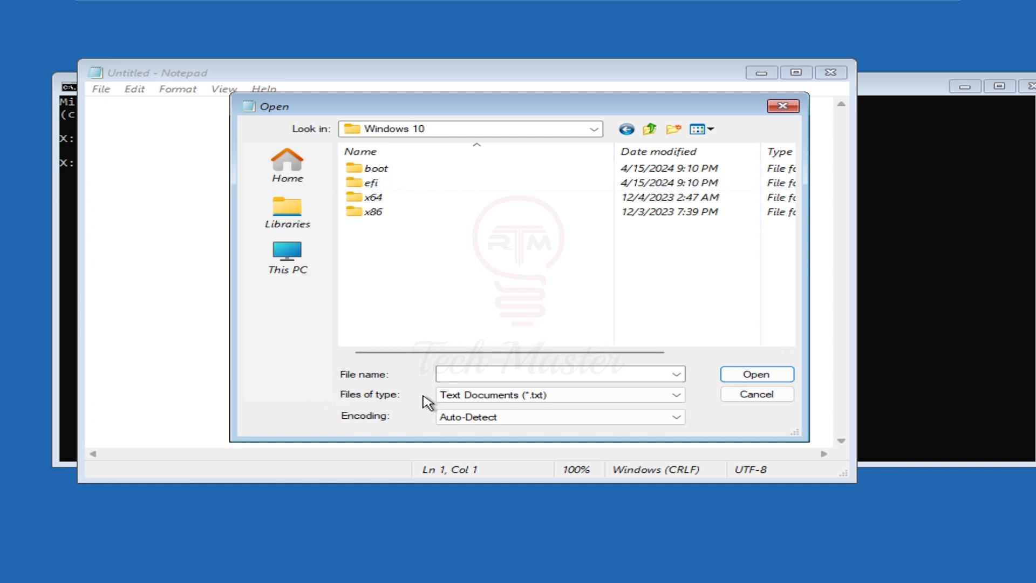
click(531, 399)
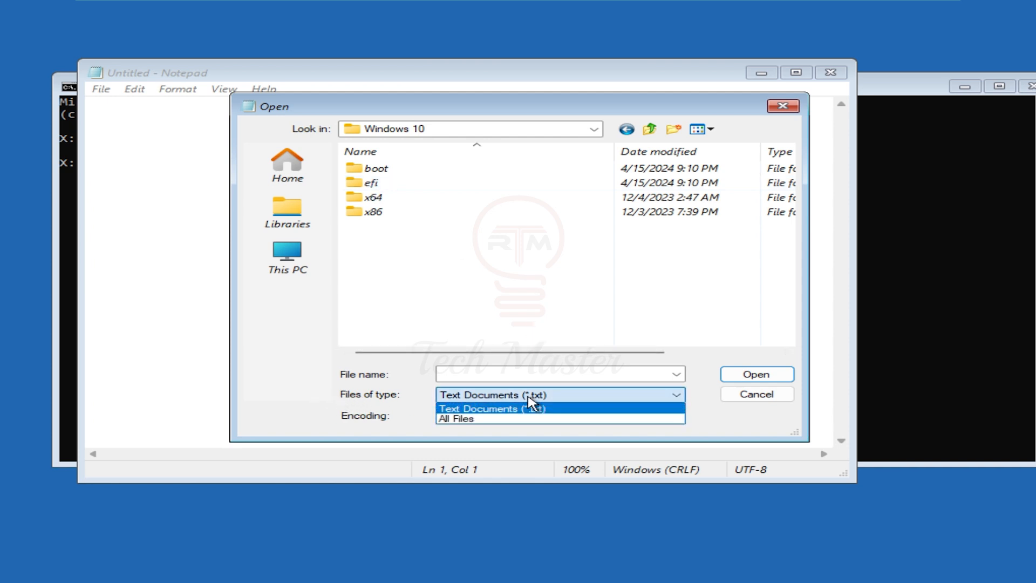
click(481, 419)
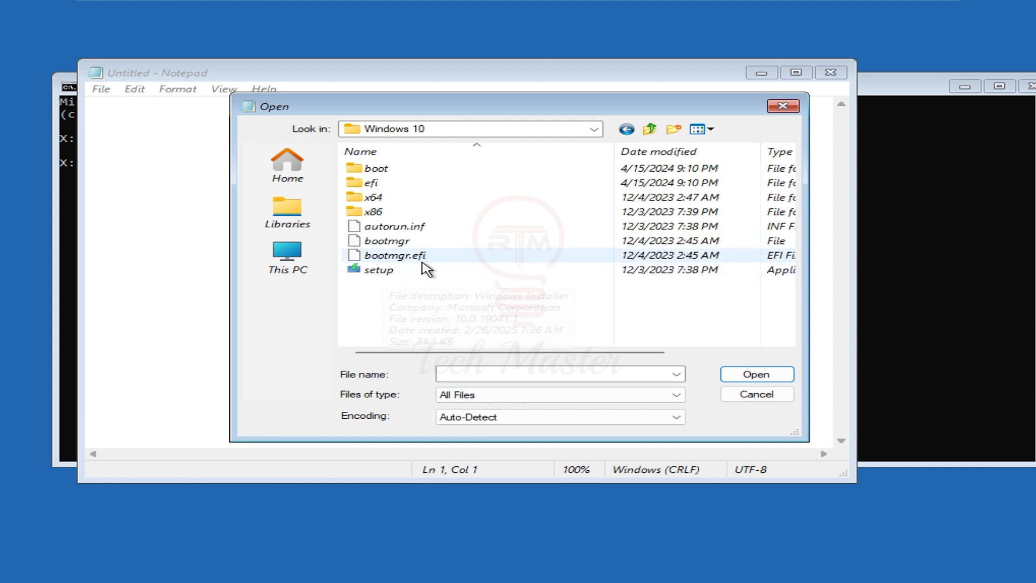
Try to run the setup file directly inside the Windows 10 folder as administrator
click(387, 272)
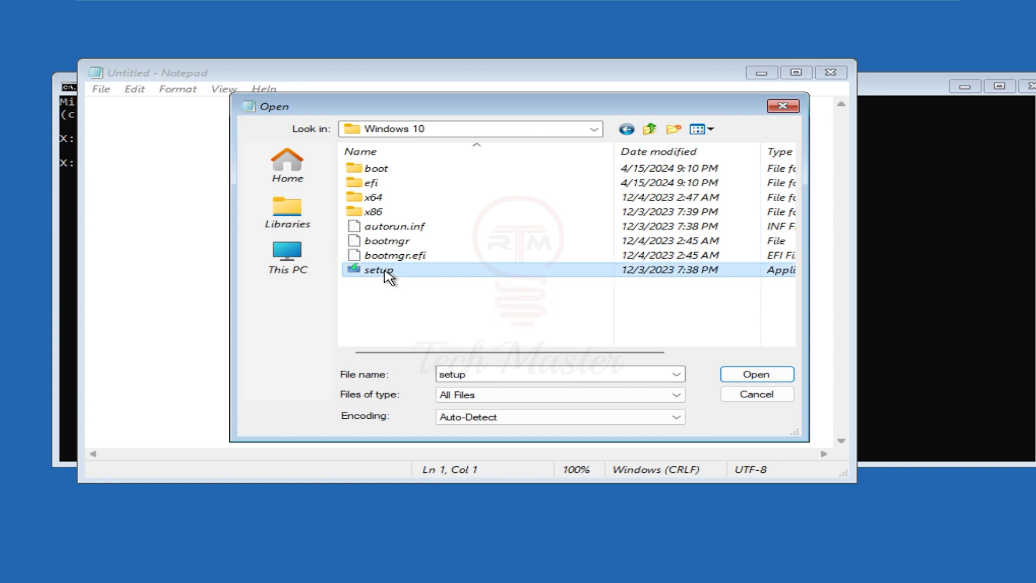
right_click(386, 274)
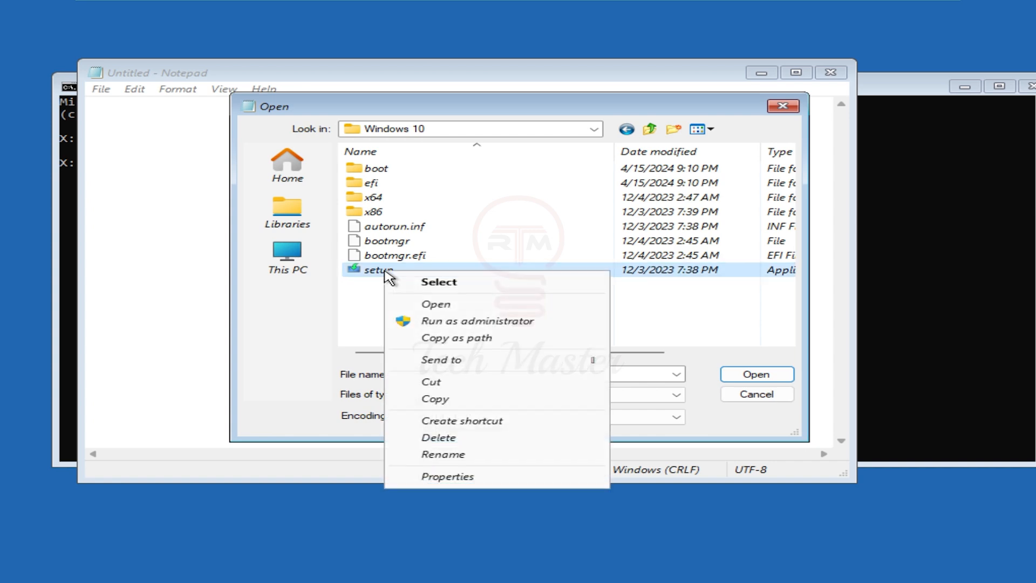
click(473, 321)
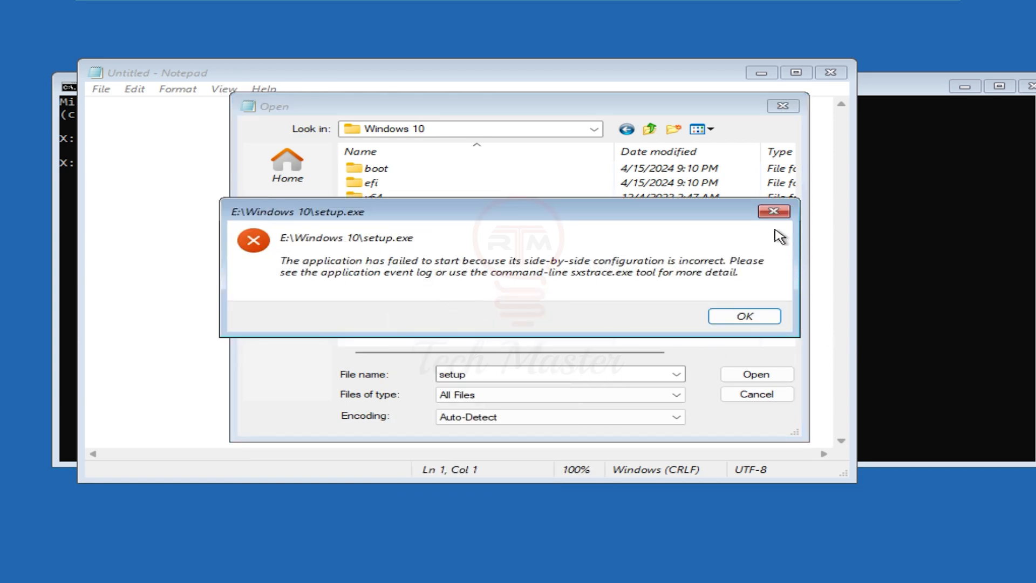
click(773, 212)
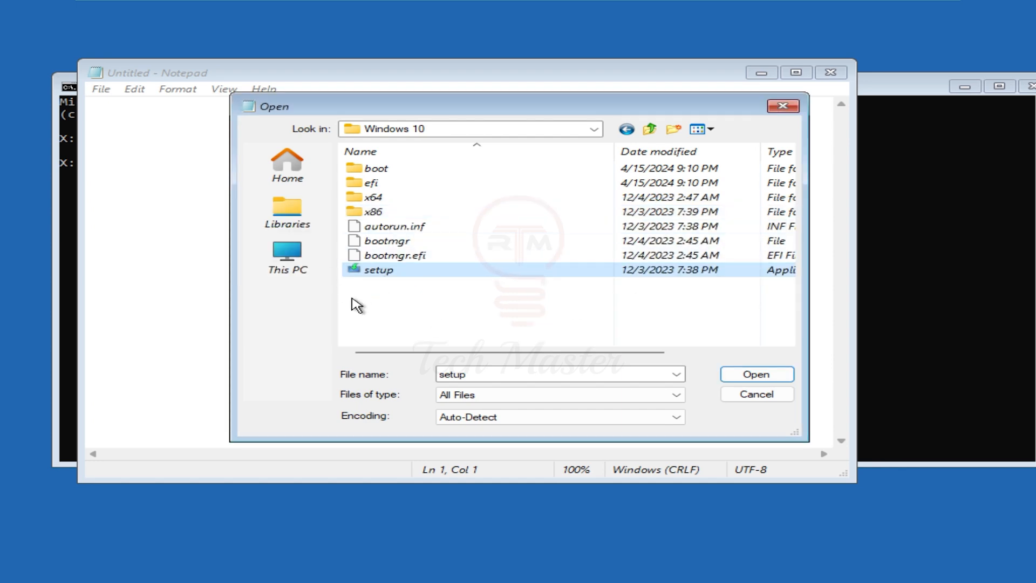
Run the setup file in the x64 subfolder as administrator
double_click(376, 204)
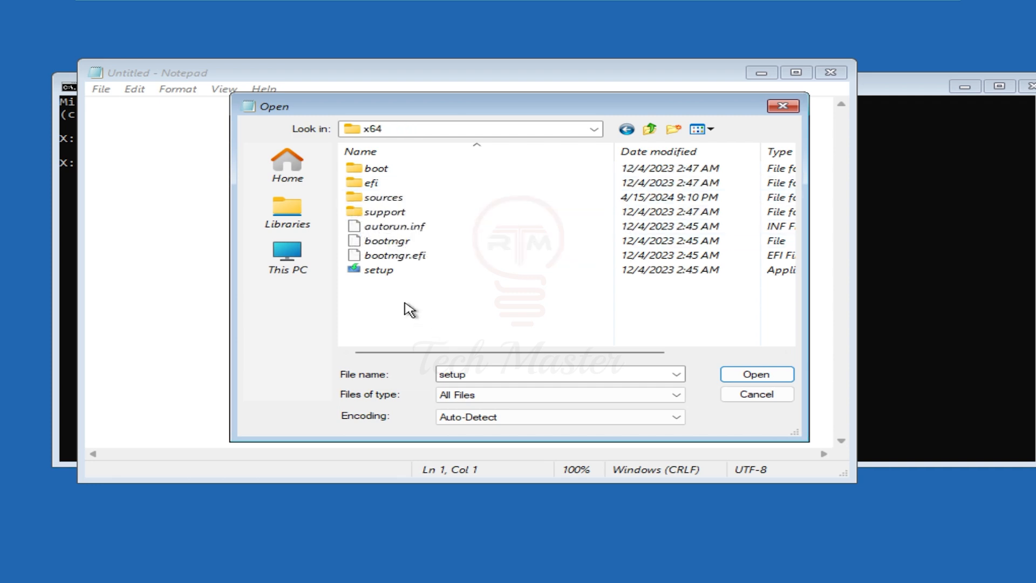
click(382, 277)
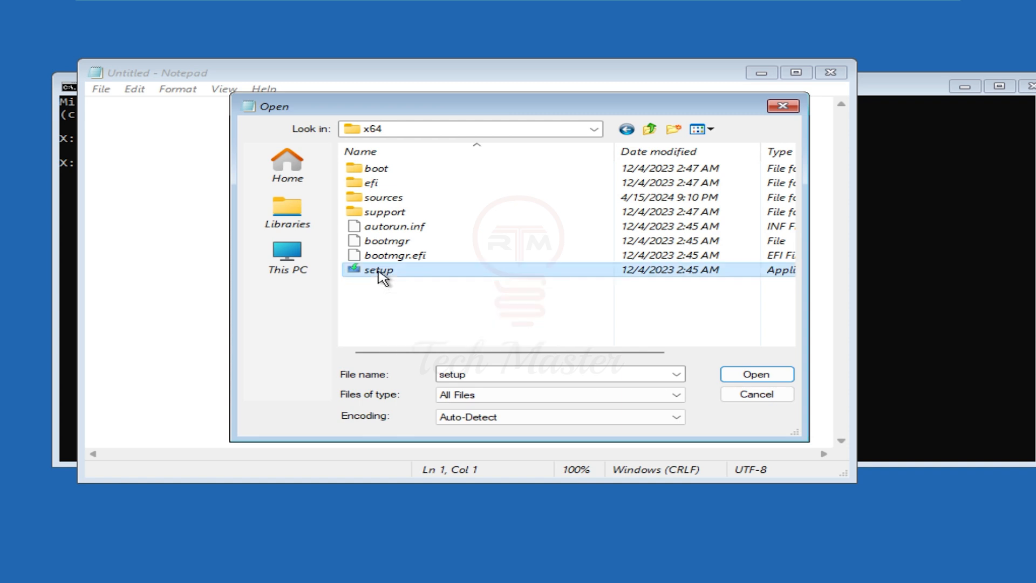
right_click(378, 273)
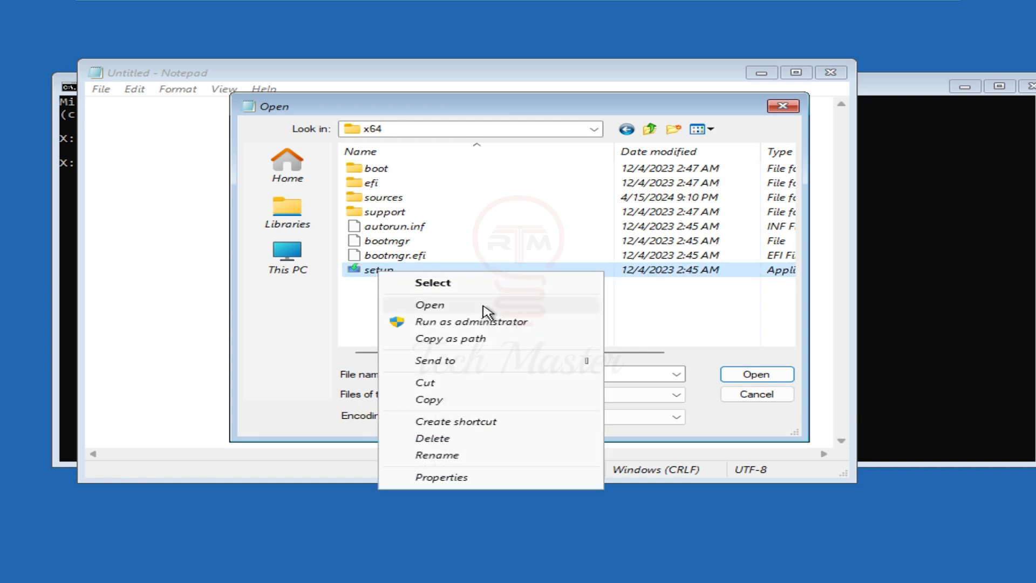
click(460, 322)
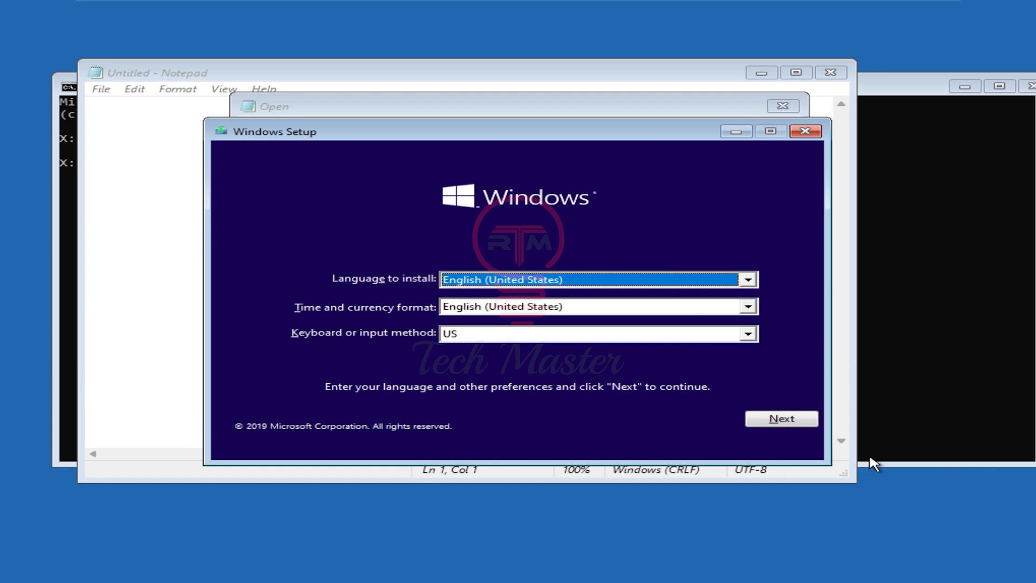
Start the installation with English (United States) and the US keyboard, continuing without a product key
click(777, 425)
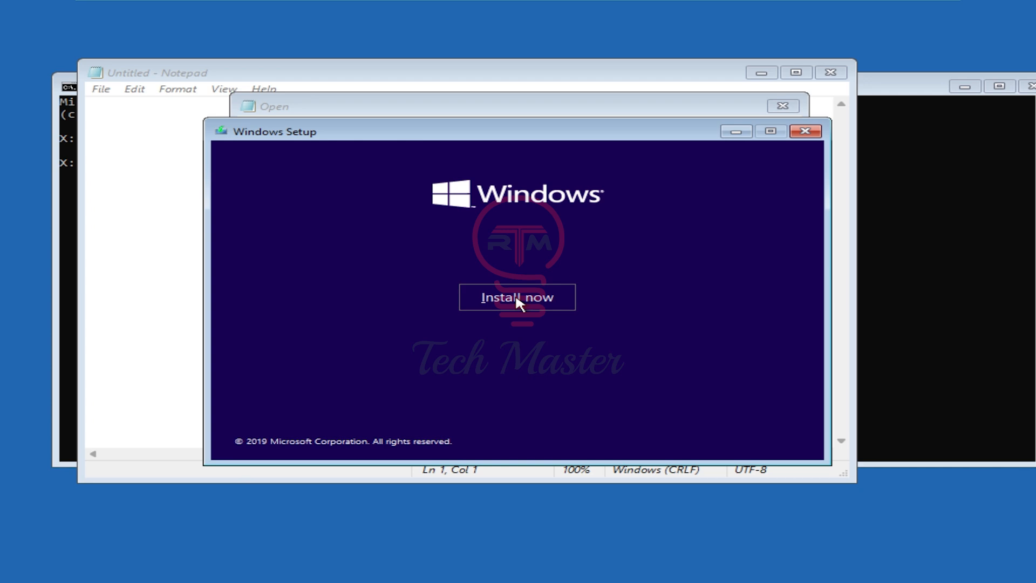
click(517, 299)
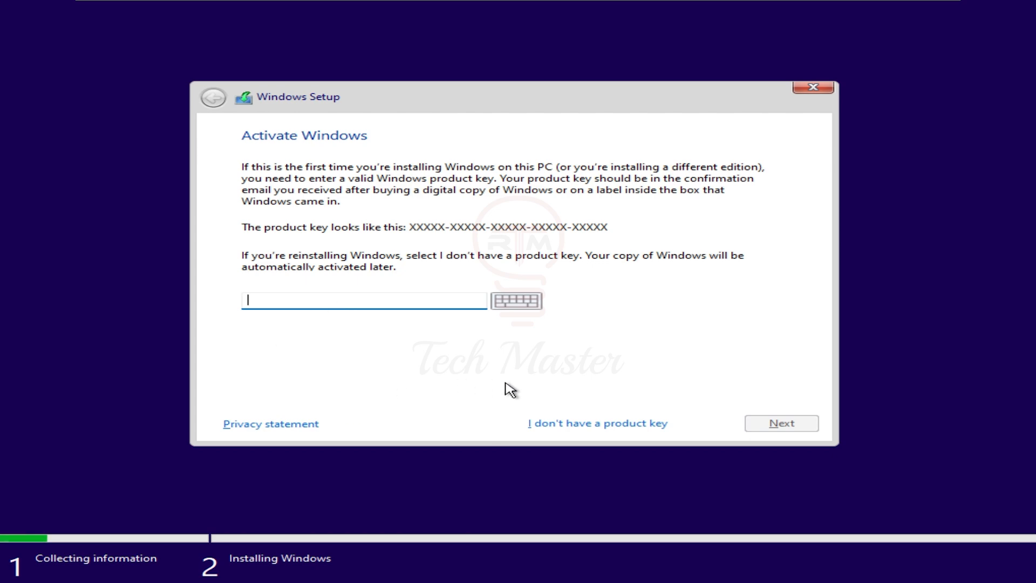
click(627, 427)
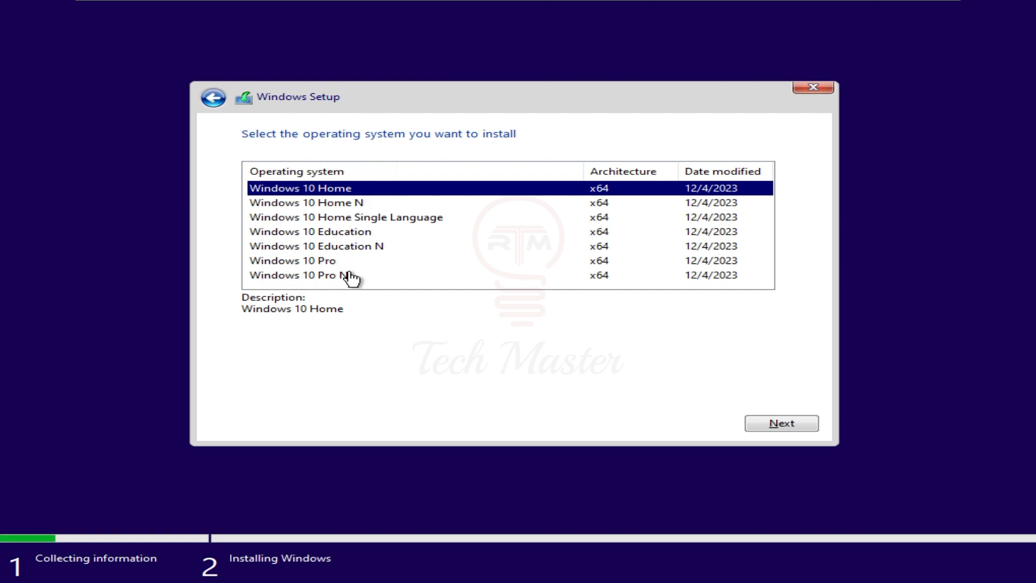
Choose Windows 10 Pro as the operating system to install and accept the license terms
click(317, 263)
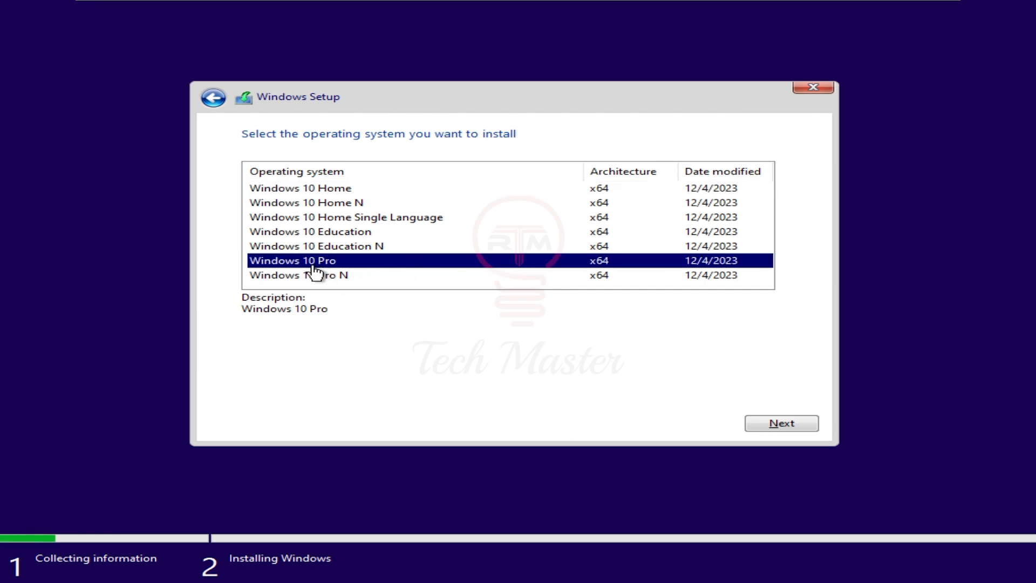
click(793, 430)
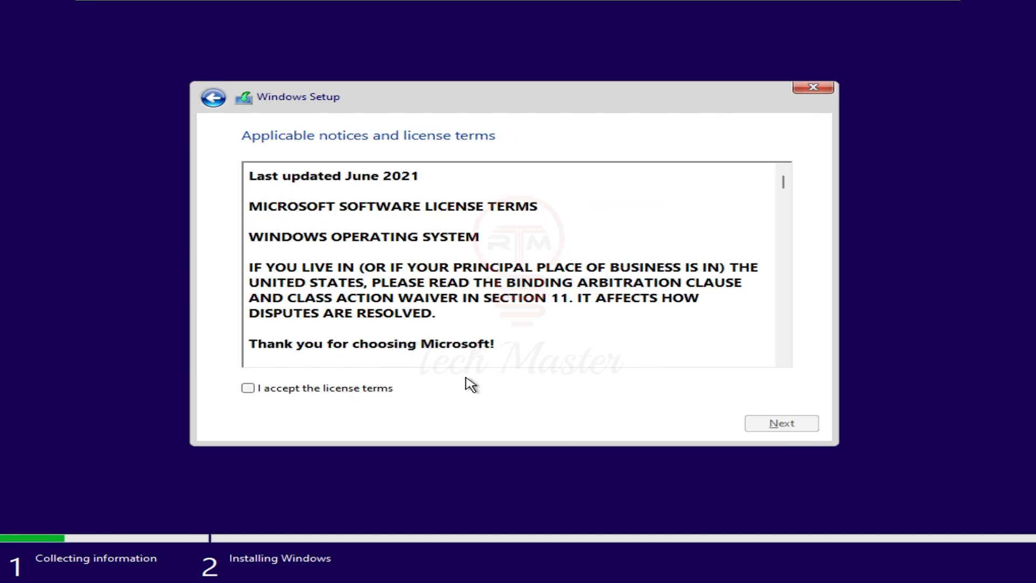
click(250, 389)
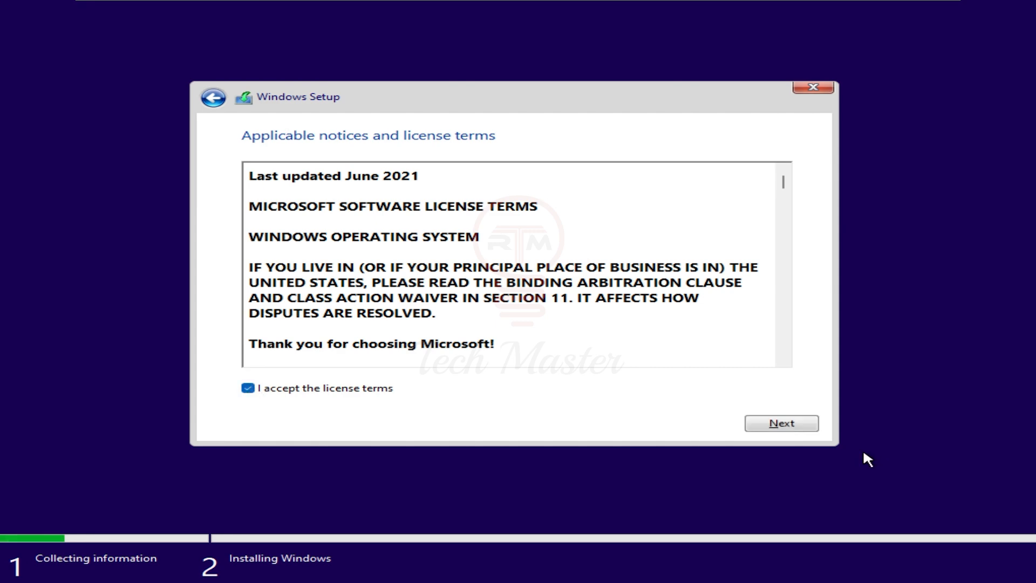
click(802, 428)
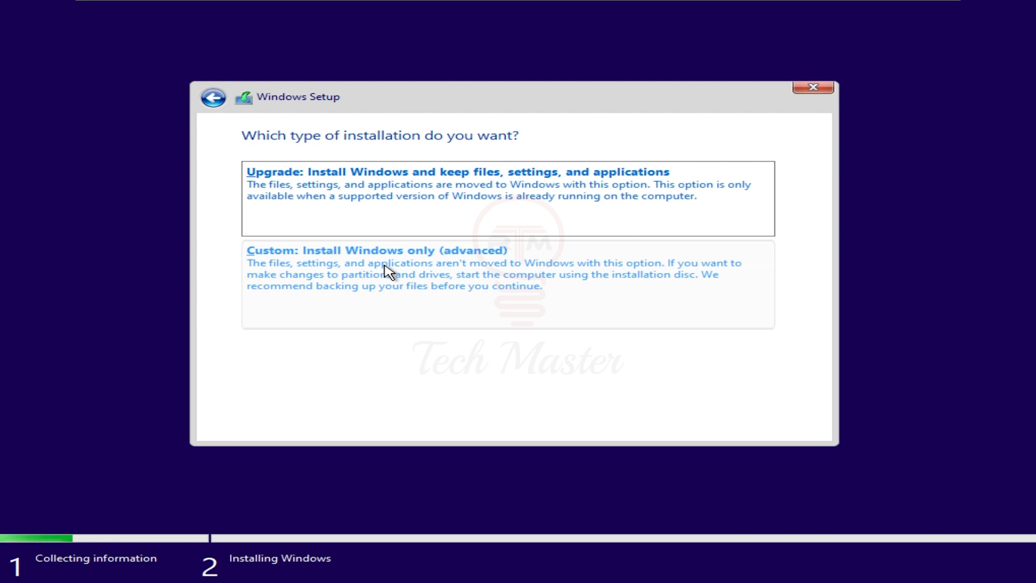
Start a custom installation of Windows on Drive 0 Partition 4: New Volume
click(382, 292)
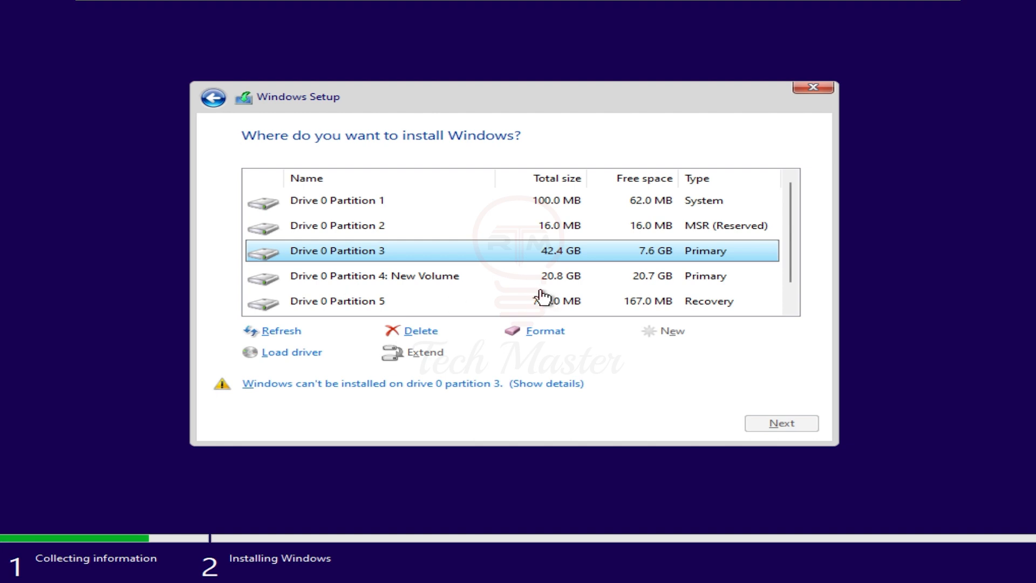
click(371, 280)
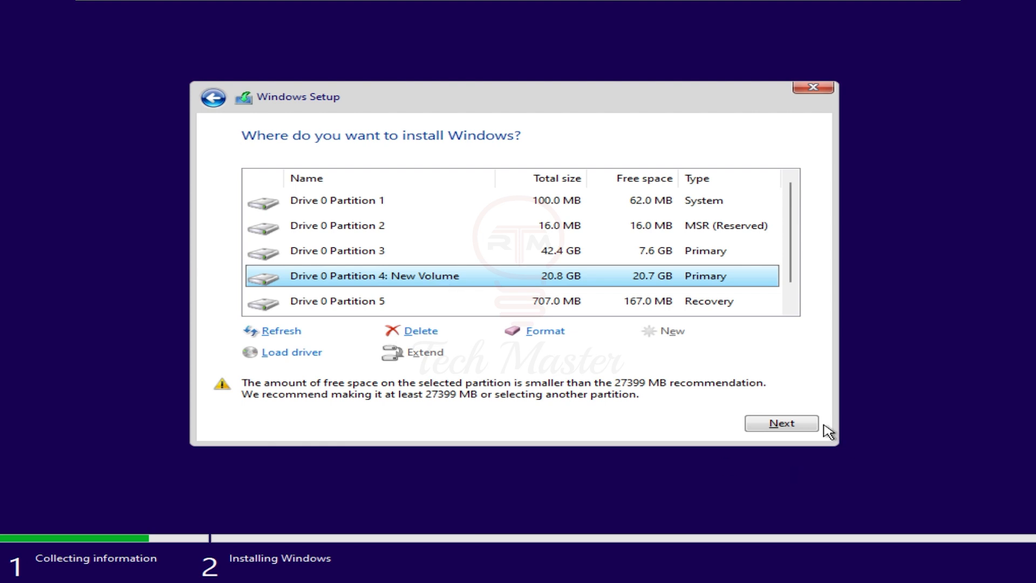
click(782, 424)
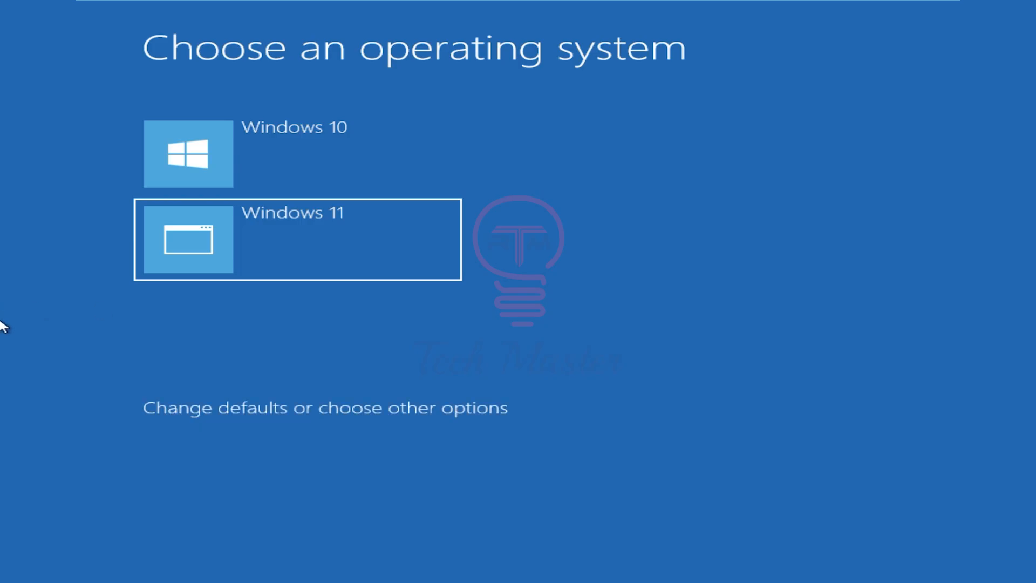
Boot Windows 10 from the operating system selection screen
key(Up)
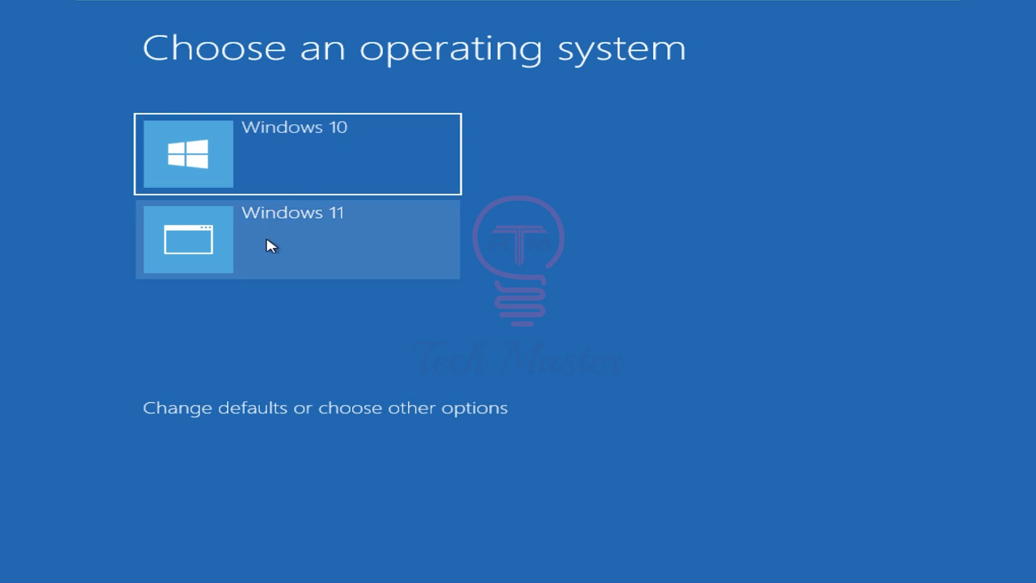
click(269, 258)
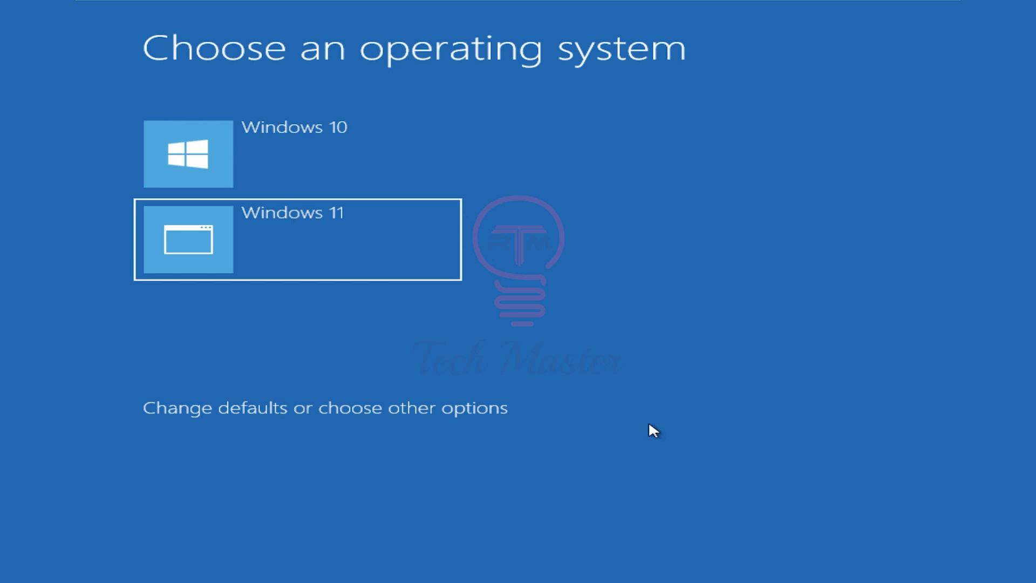
key(Up)
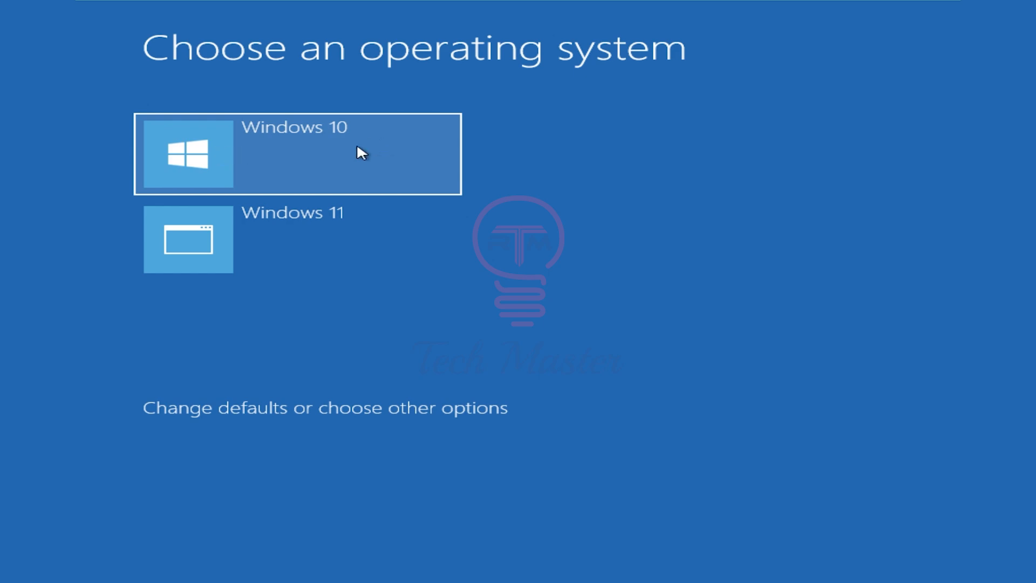
click(280, 157)
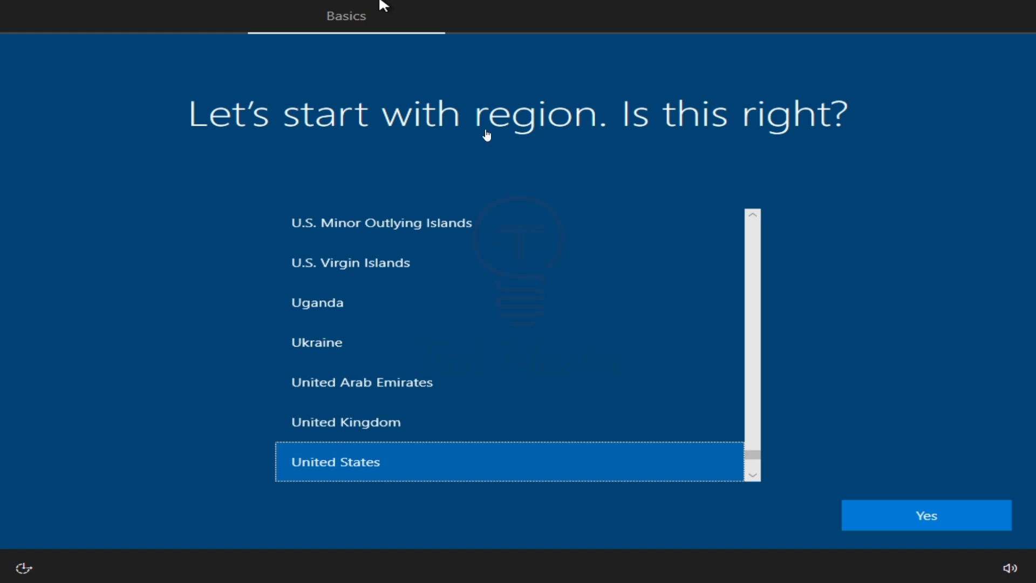
Set the region to Bangladesh and keep the US keyboard layout without adding a second one
scroll(222, 293, up, 10)
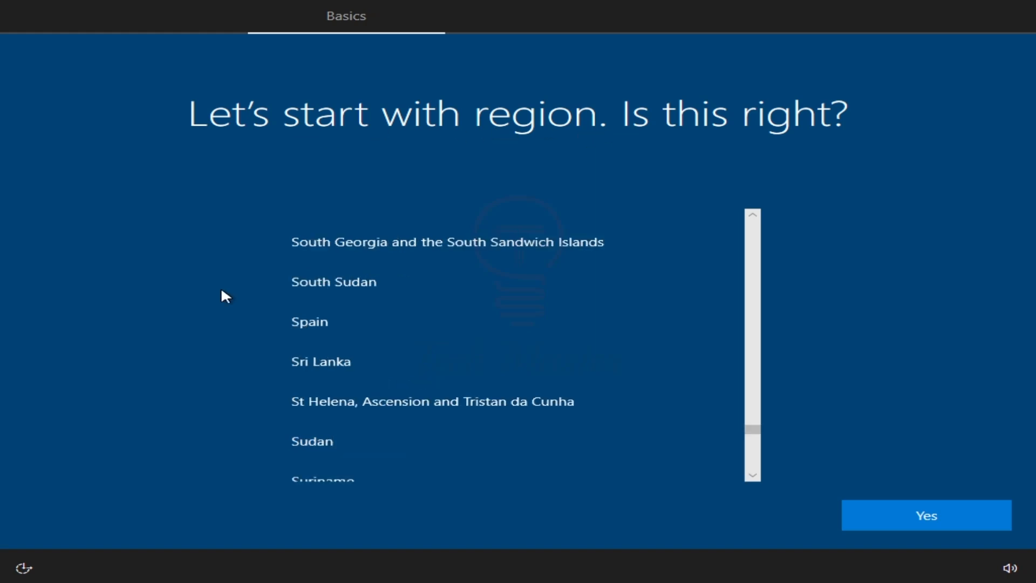
scroll(400, 289, up, 7)
scroll(400, 291, up, 20)
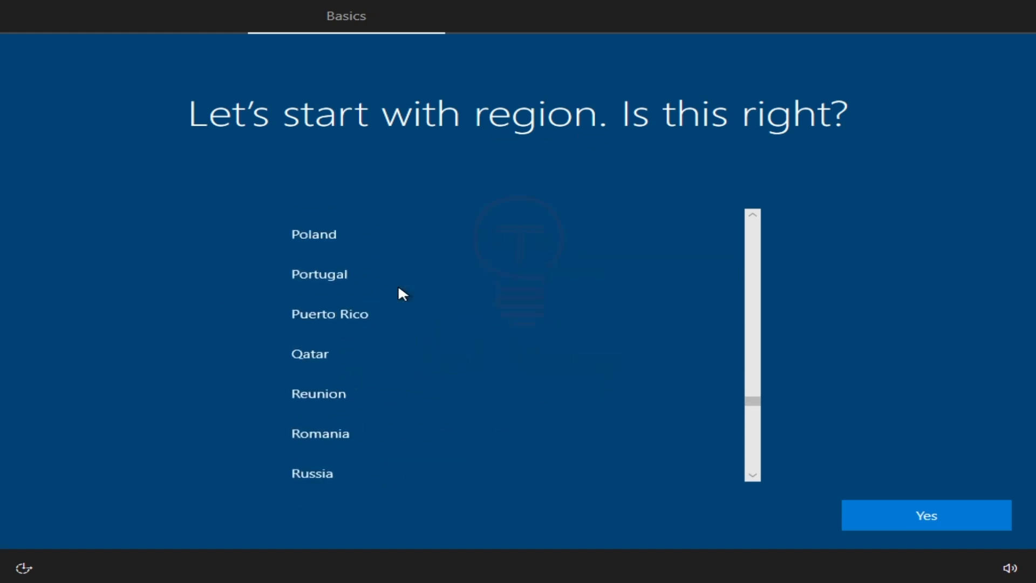
click(372, 378)
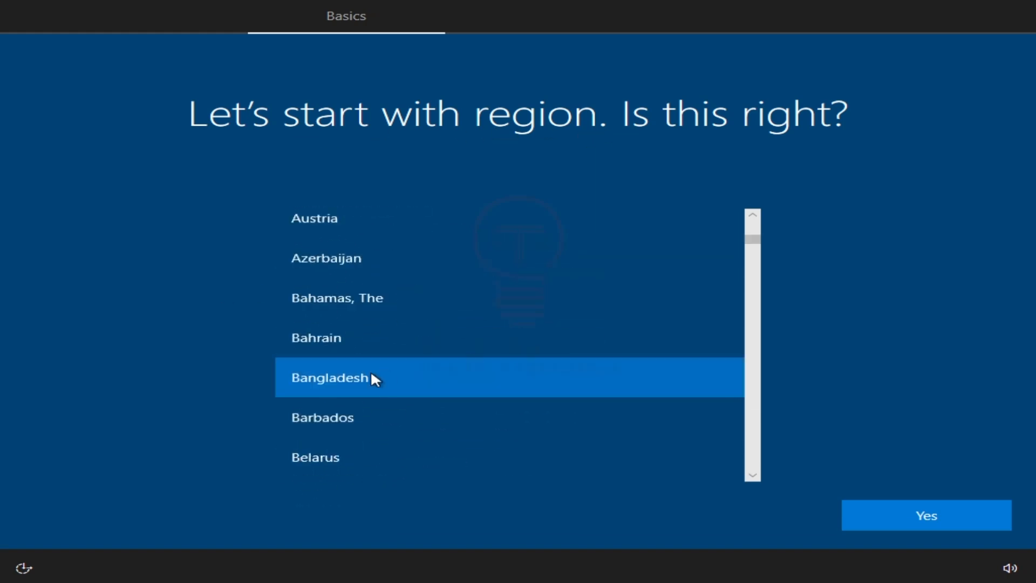
click(921, 516)
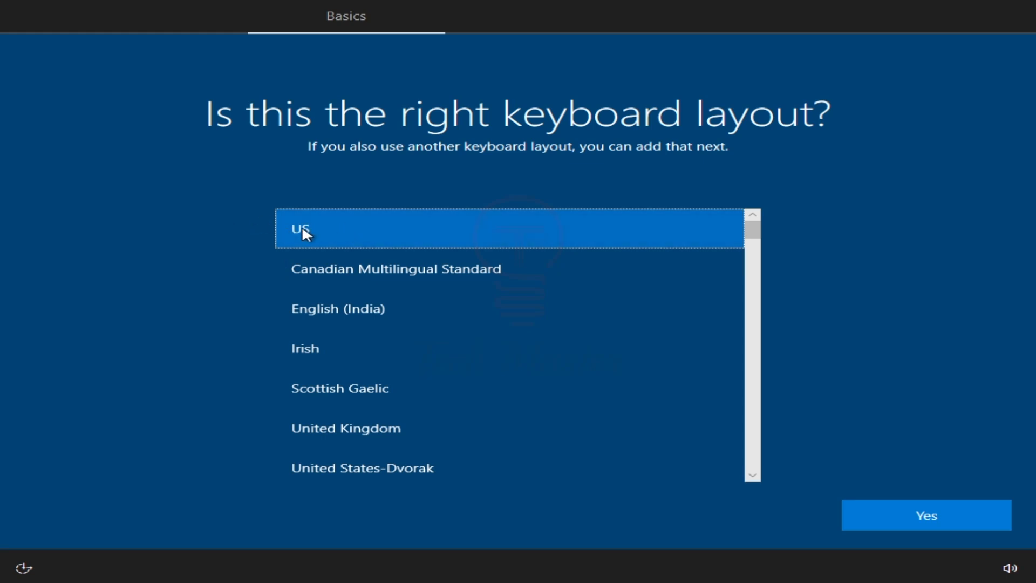
click(935, 521)
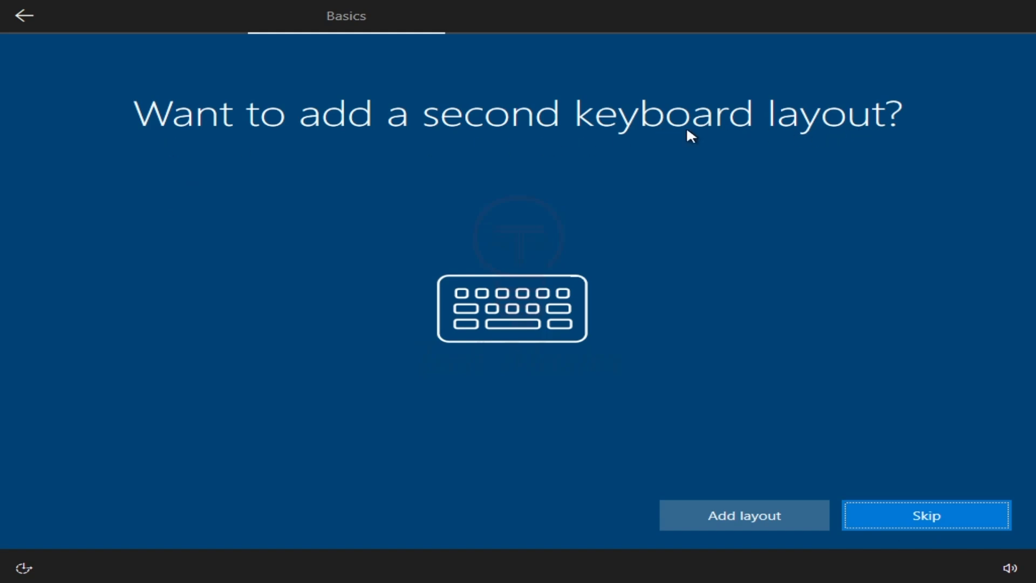
click(921, 517)
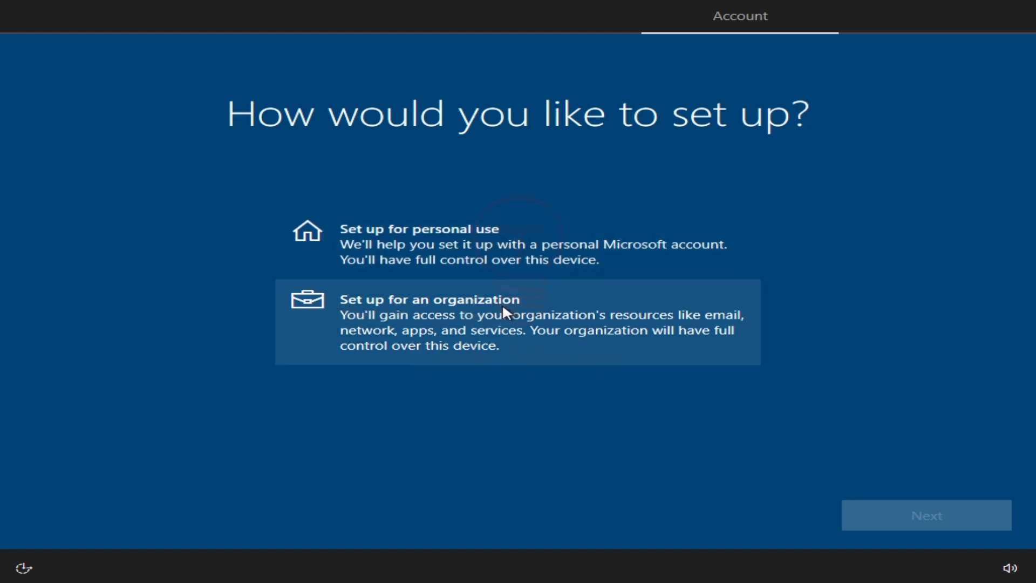
Set up the device for personal use with an offline account and the limited experience
click(431, 240)
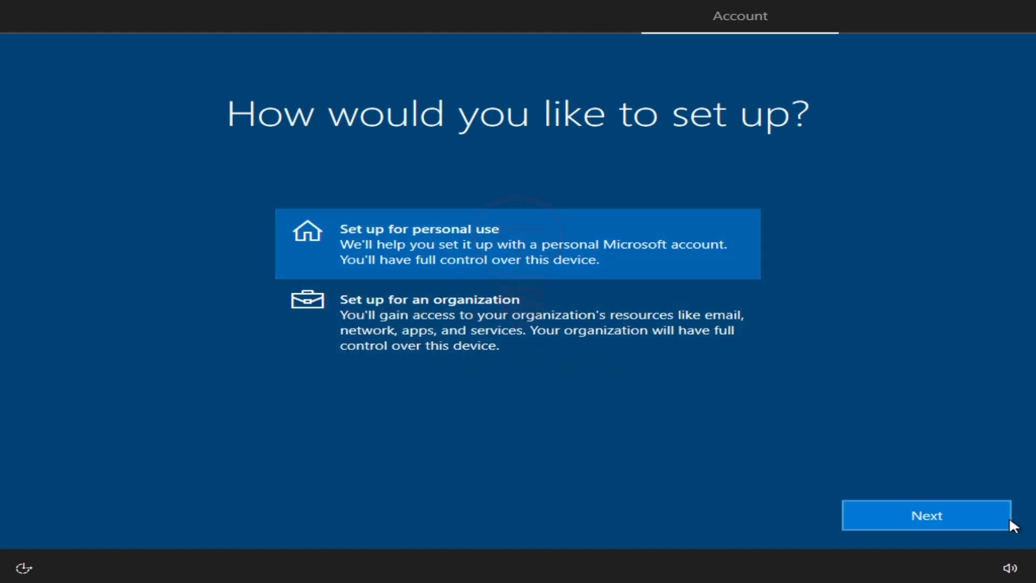
click(925, 518)
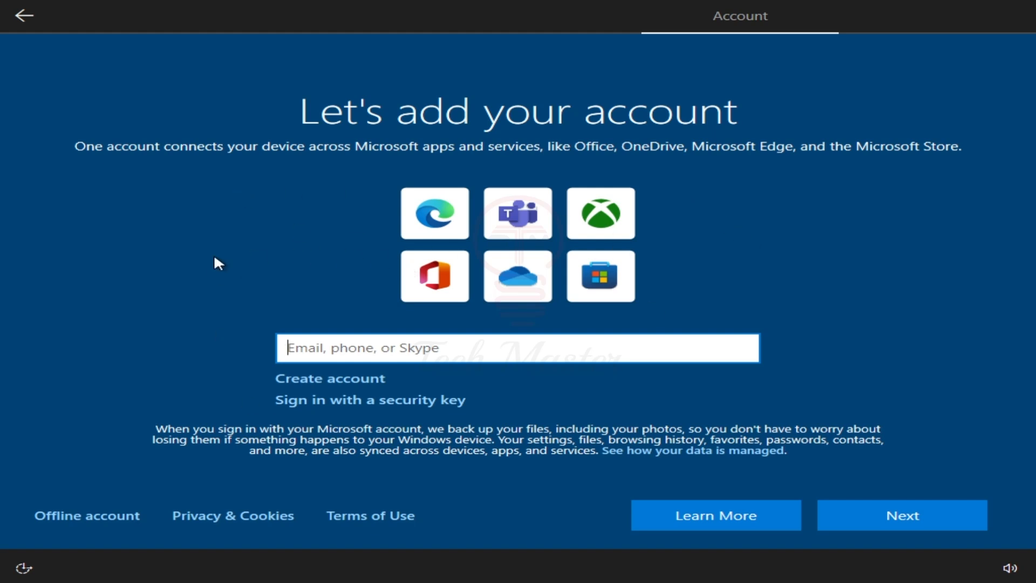
click(67, 518)
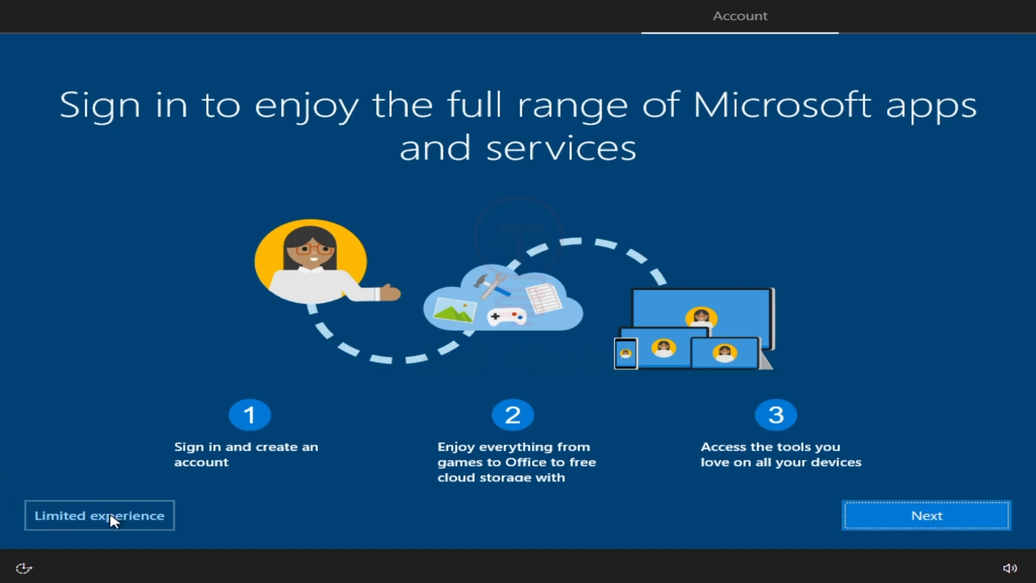
click(96, 517)
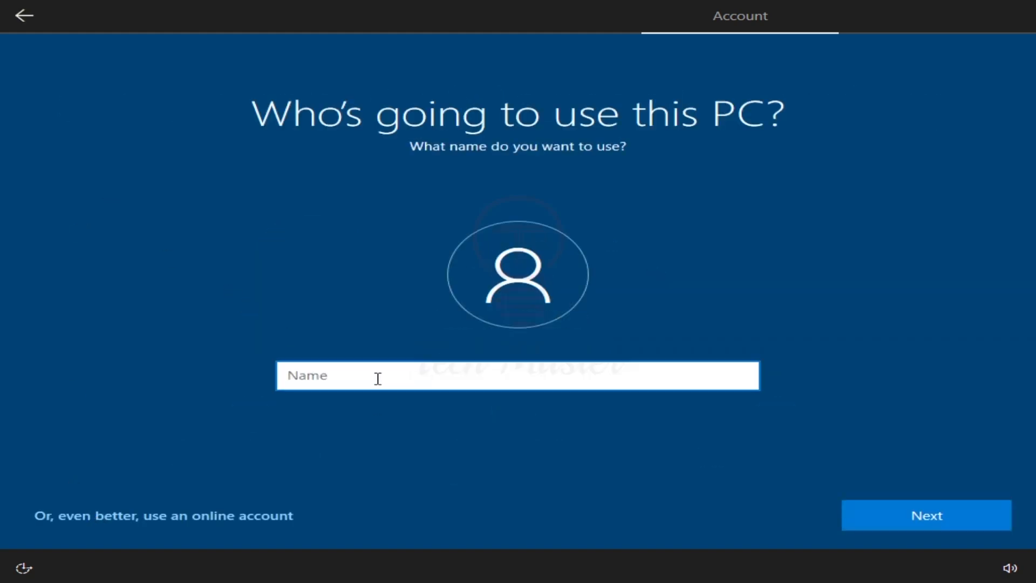
Enter the user's name for the local account and continue with the password left blank
text(Riaz tech Master)
click(222, 417)
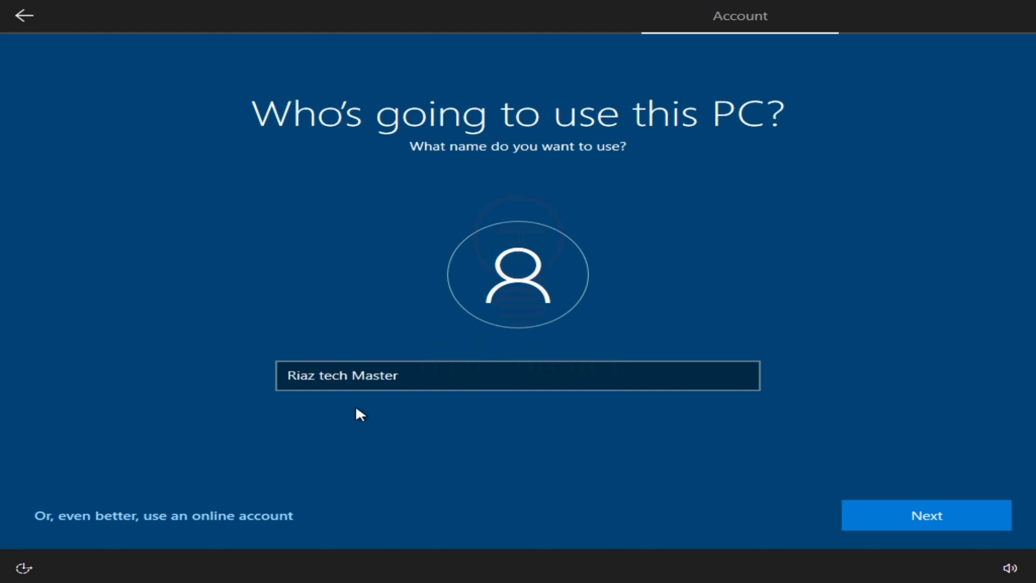
click(927, 517)
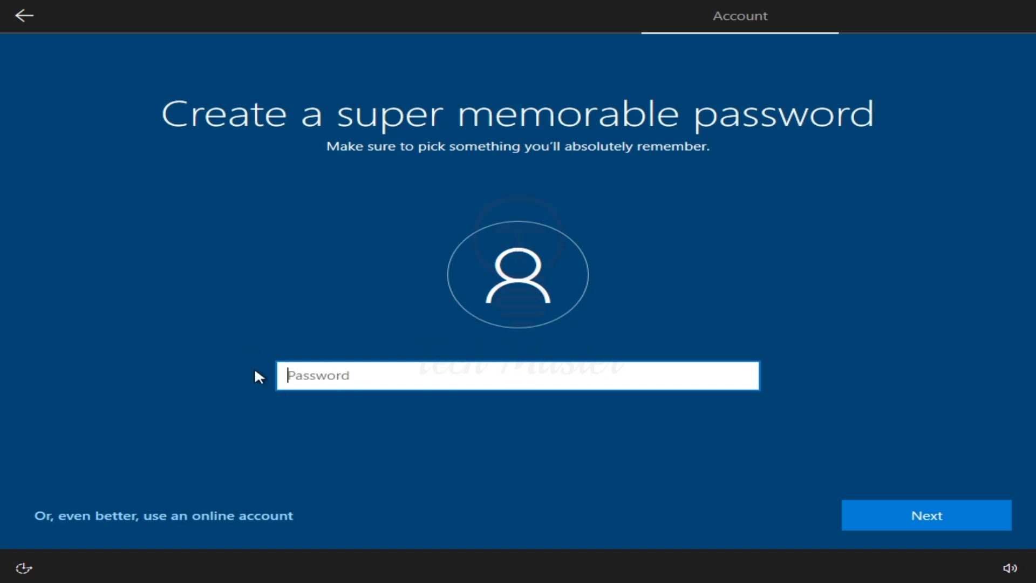
click(926, 518)
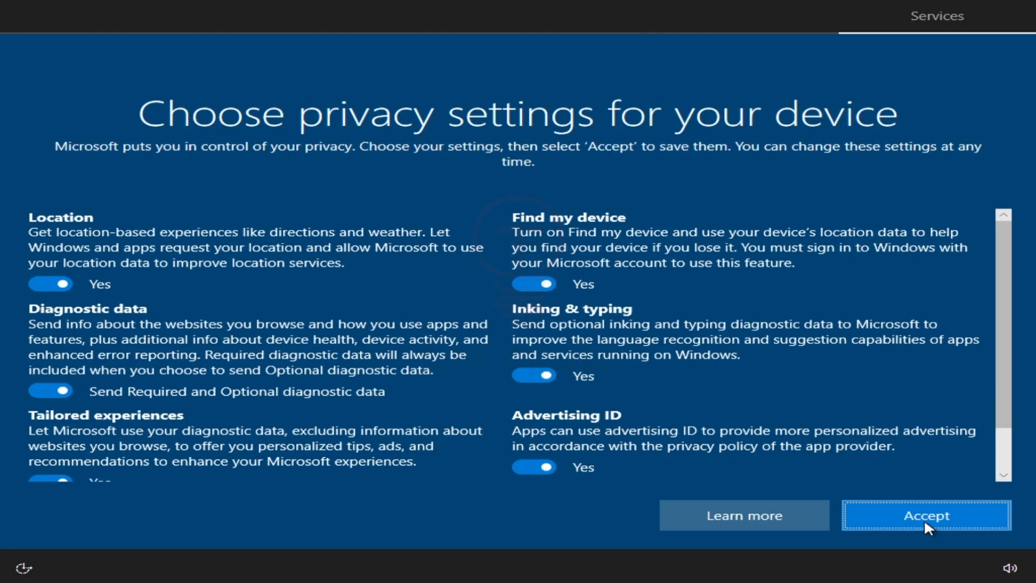
Accept the default privacy settings and skip customizing the device experience
click(926, 518)
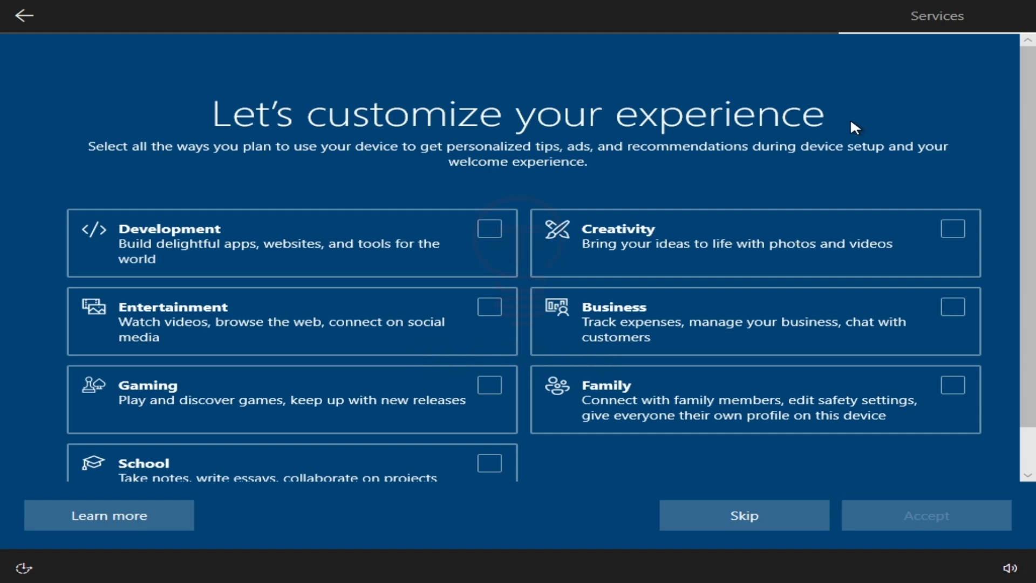
scroll(62, 211, down, 1)
click(745, 515)
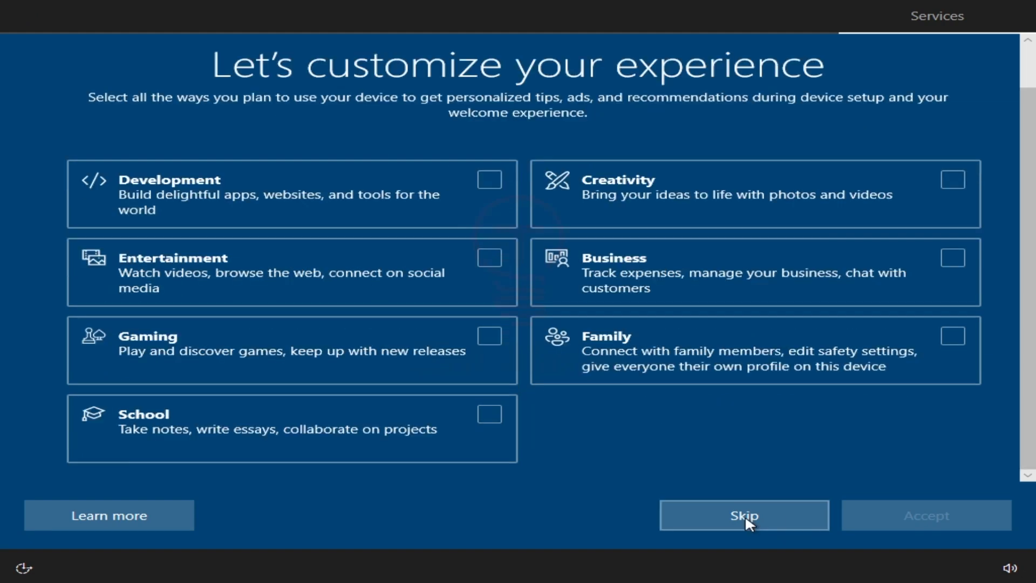